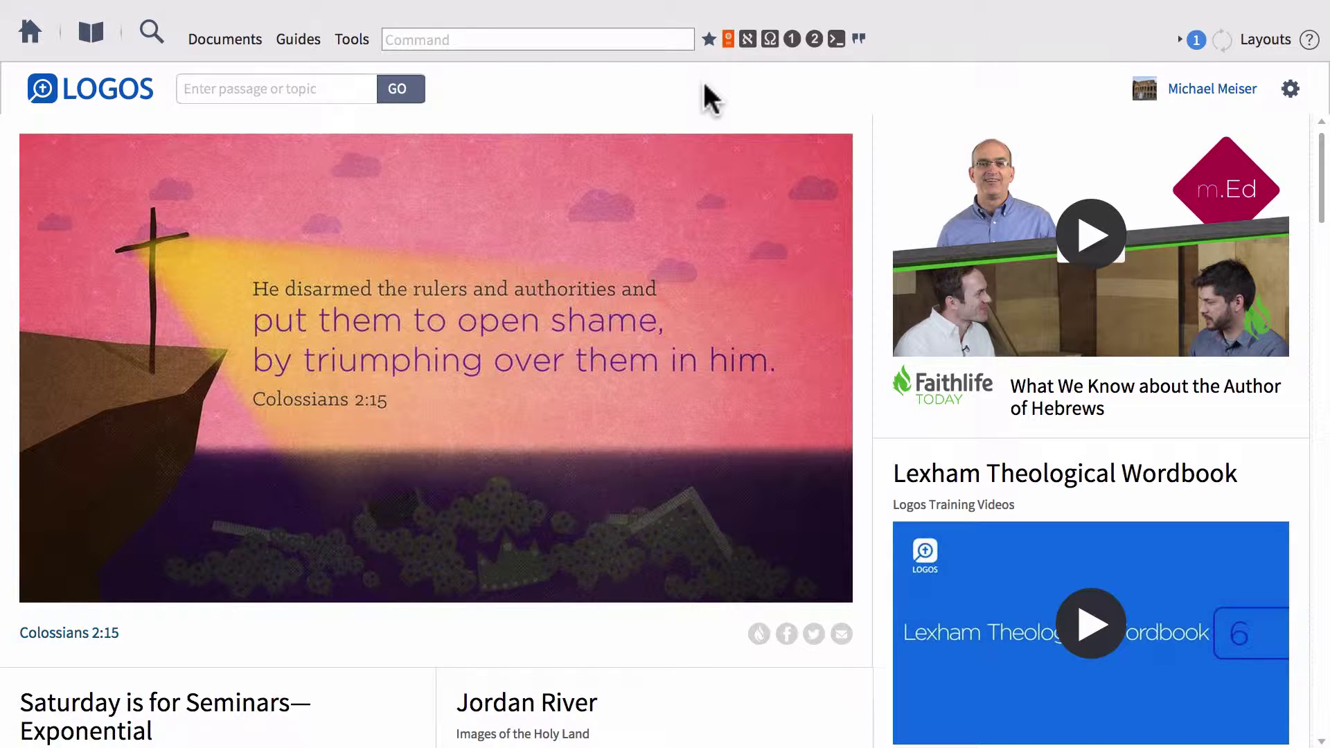
click(29, 34)
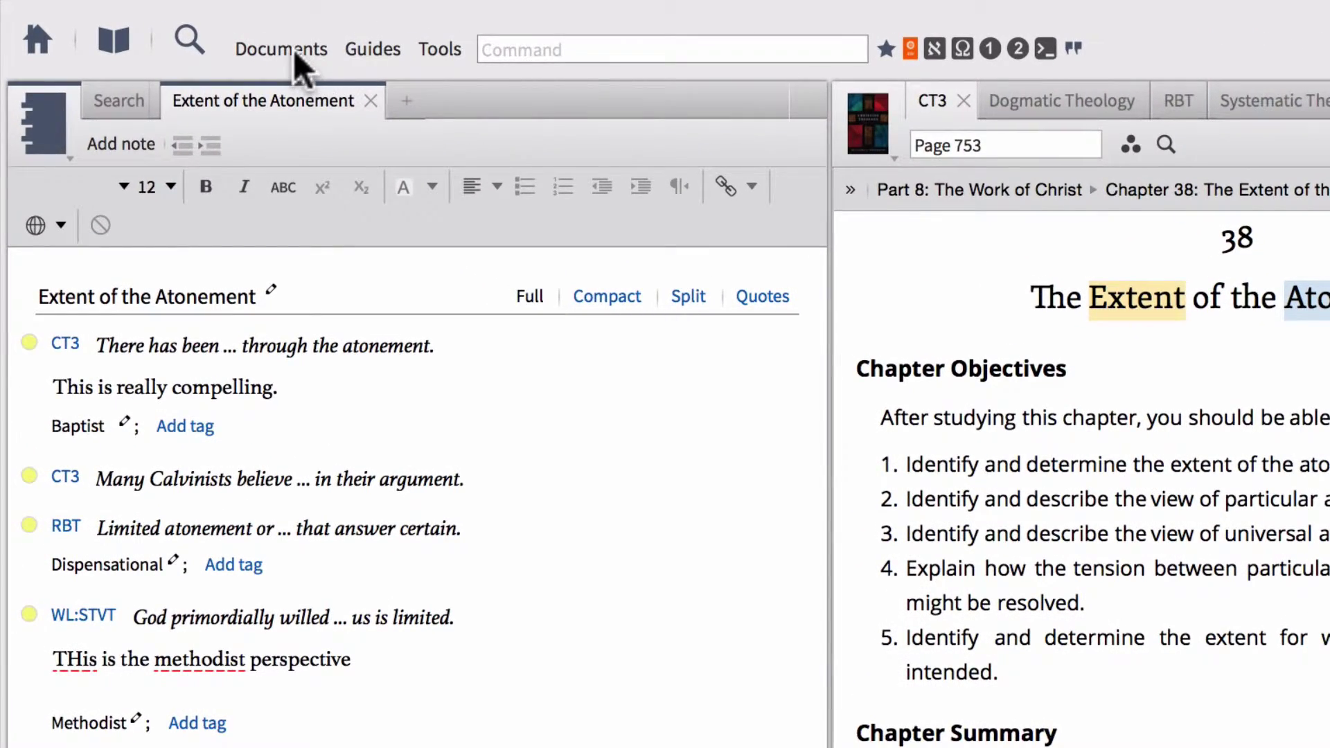
- Create a new empty clippings document, 'Untitled Clippings (4)', from Documents > New > Clippings
click(297, 50)
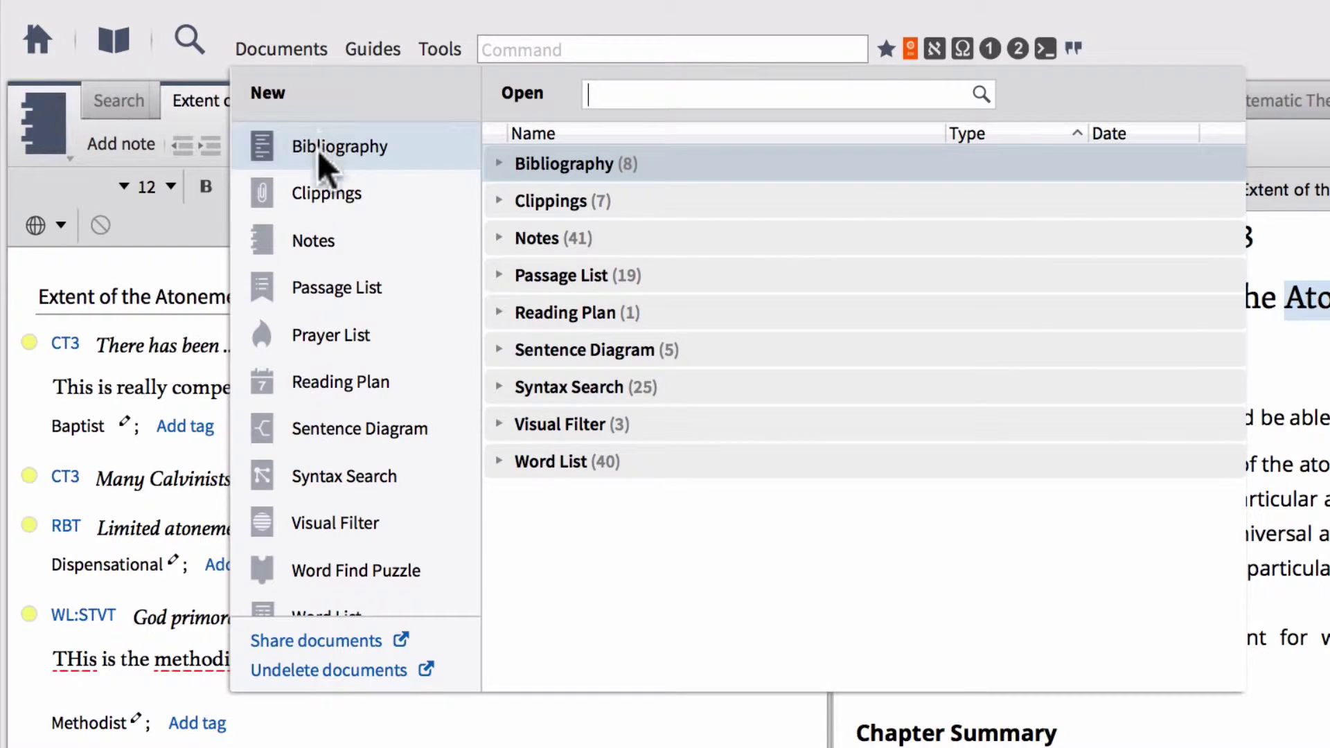
click(361, 194)
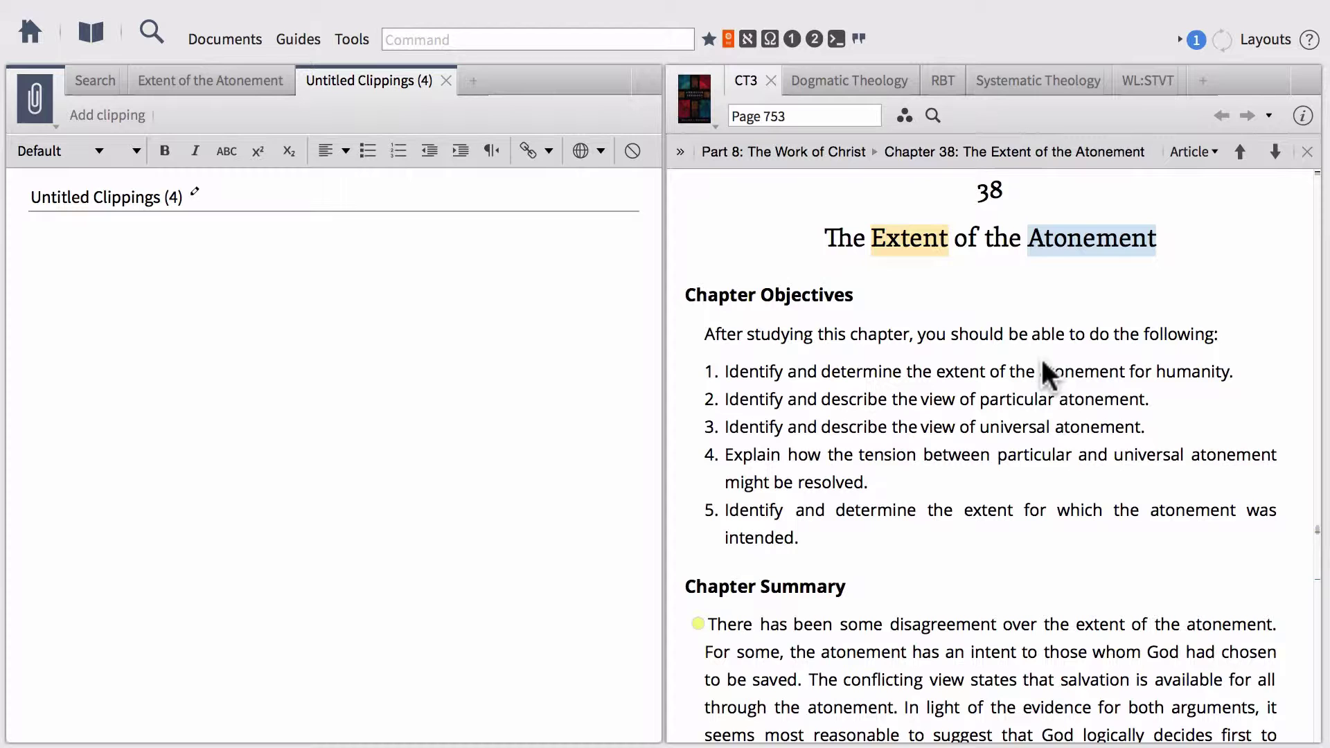
- Clip the opening sentences of CT3's Chapter Summary into 'Untitled Clippings (4)'
scroll(1042, 360, down, 5)
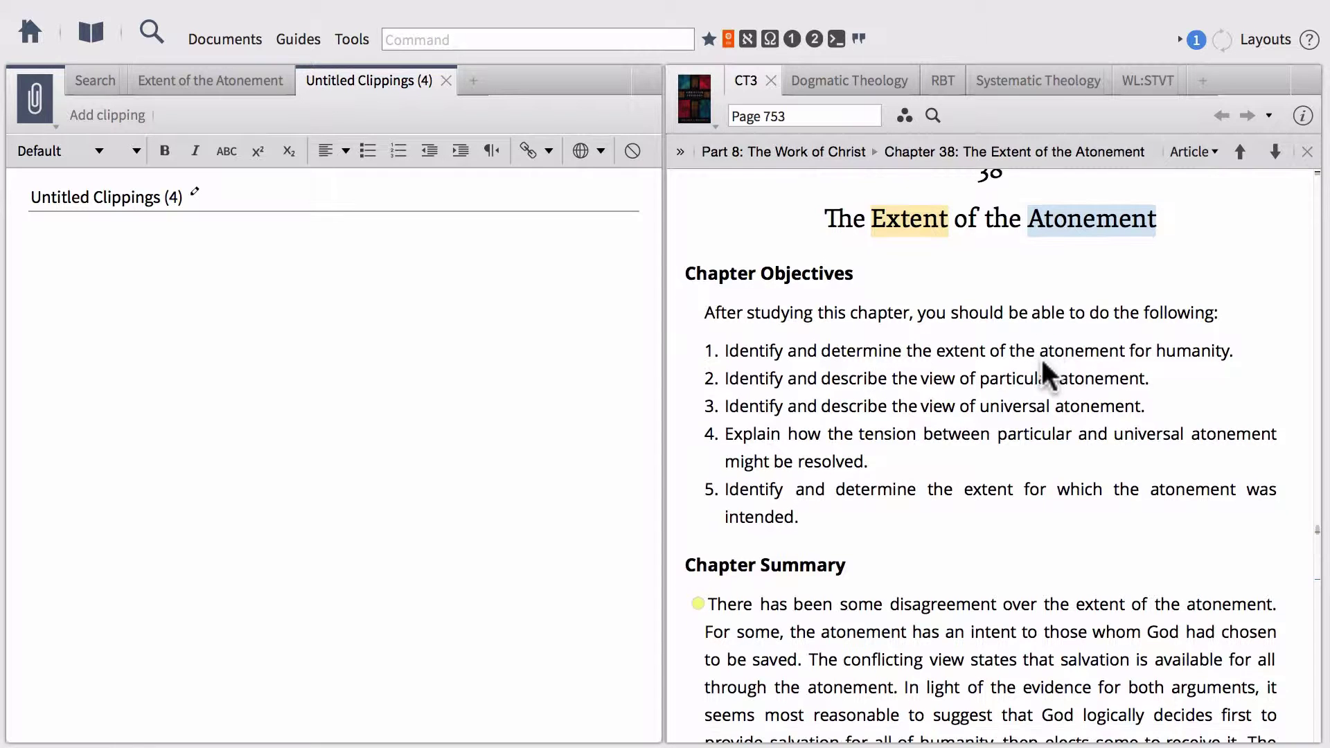
scroll(1043, 390, down, 2)
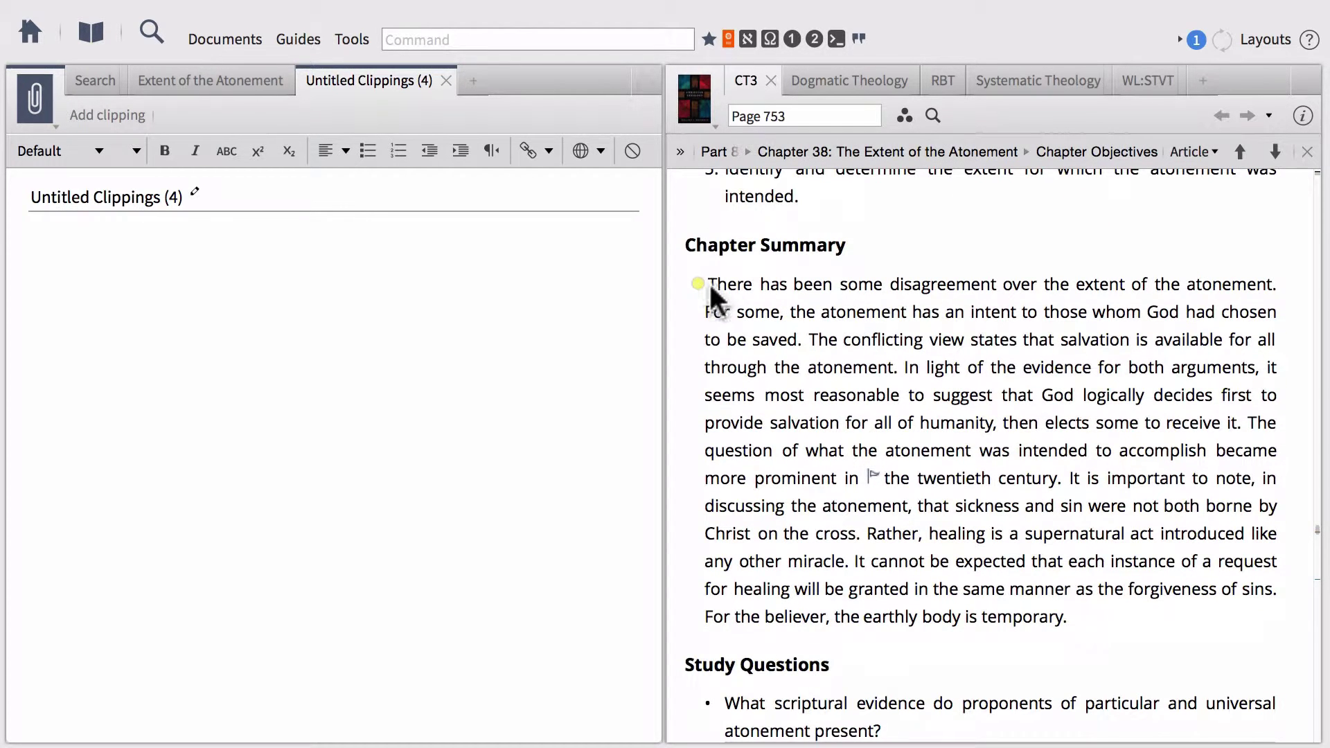
drag(707, 284, 901, 369)
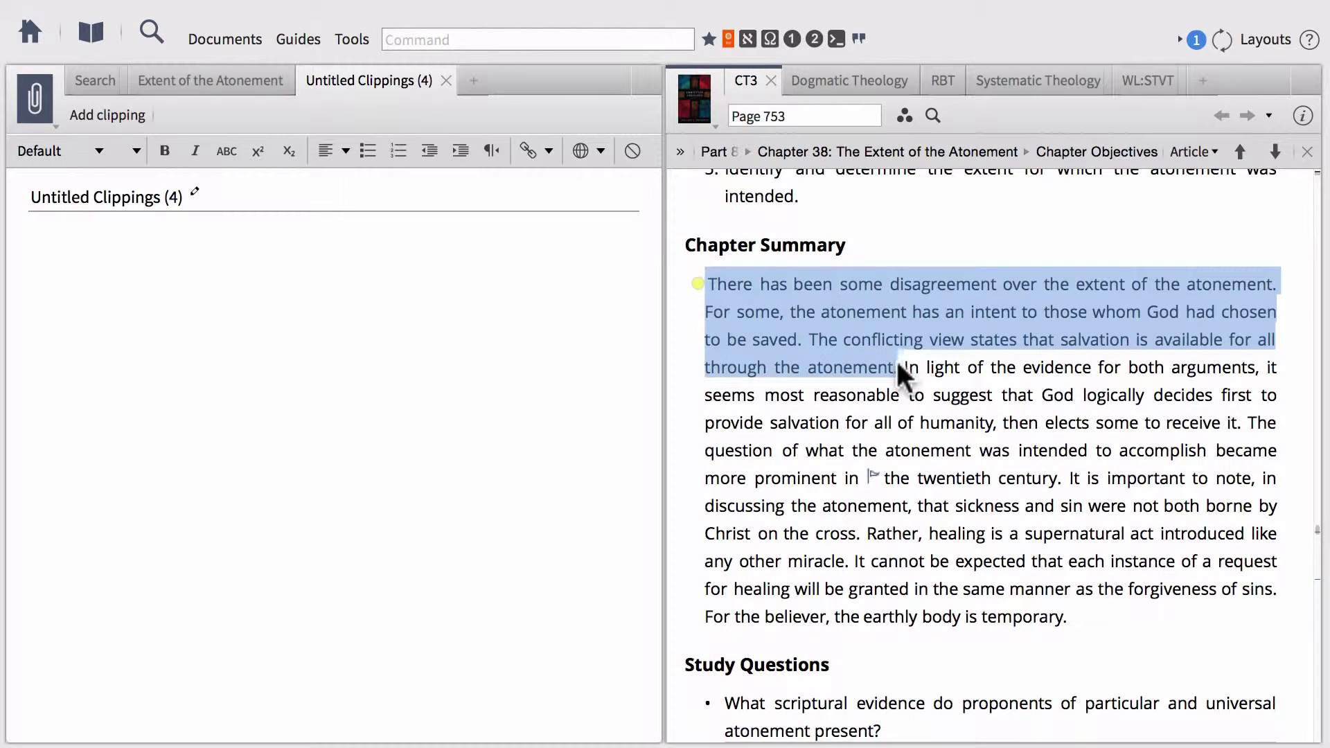
right_click(822, 313)
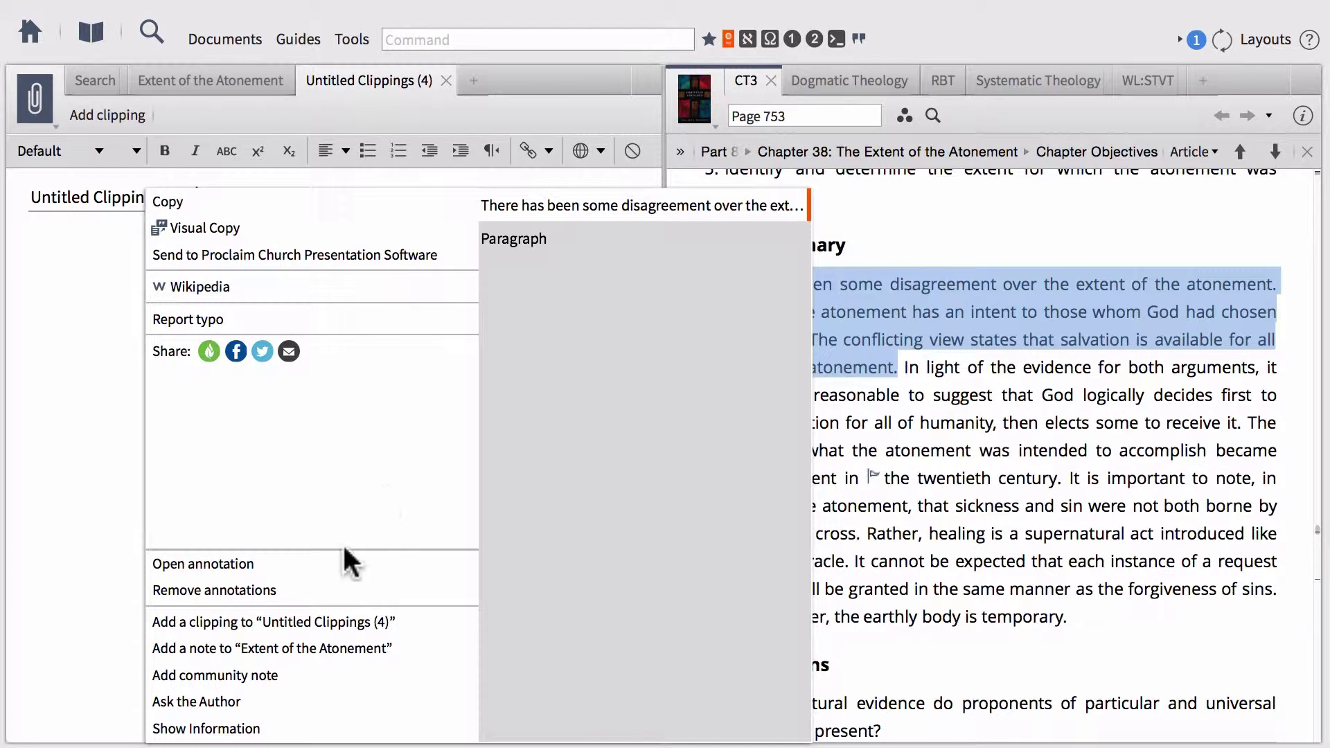
click(299, 621)
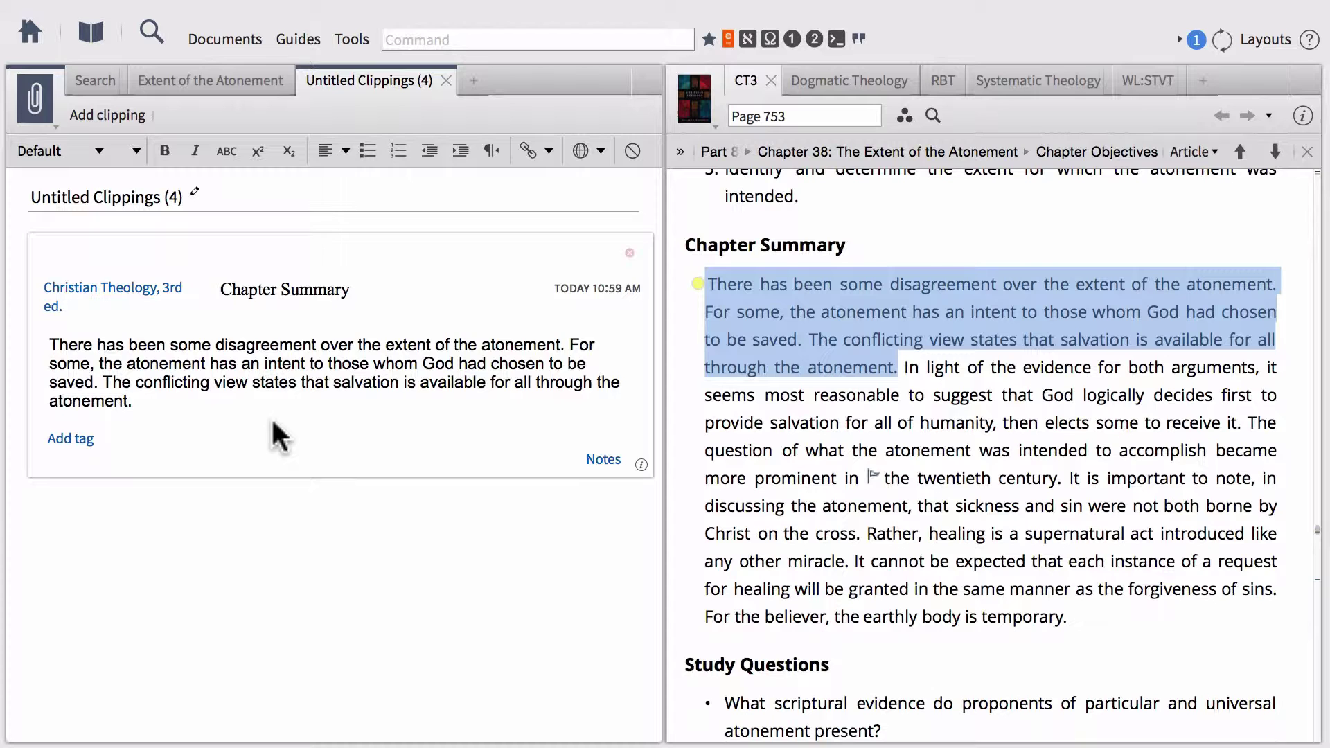
- Add the note 'Baptist viewpoint.' beneath the Chapter Summary clipping
mouse_move(149, 284)
drag(136, 402, 60, 345)
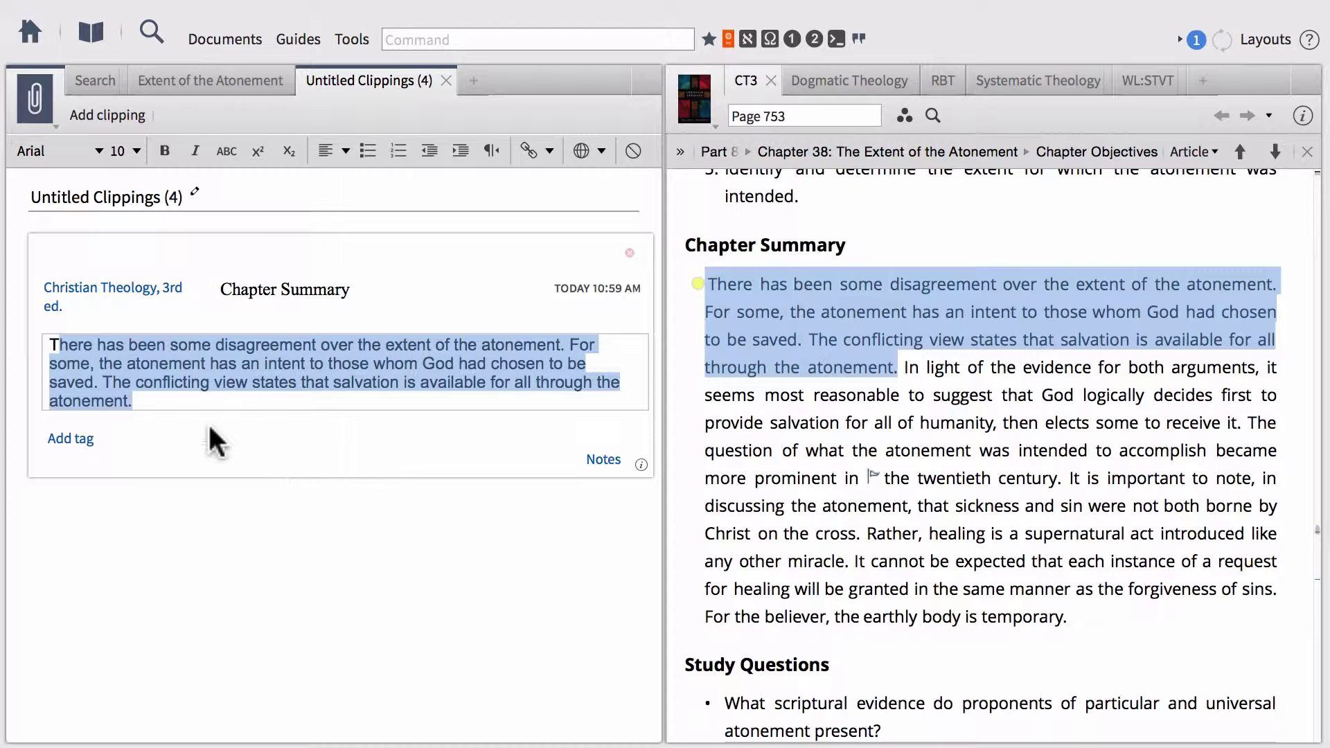
click(170, 406)
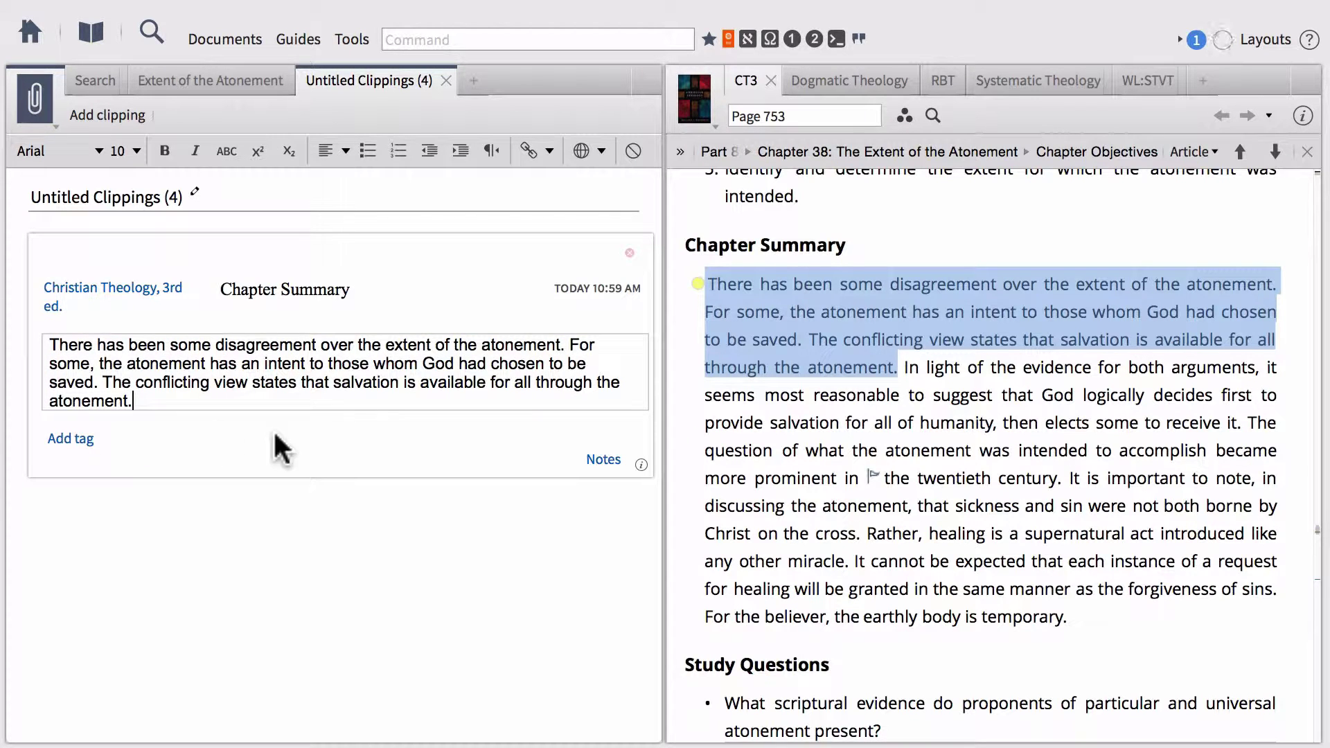
click(602, 459)
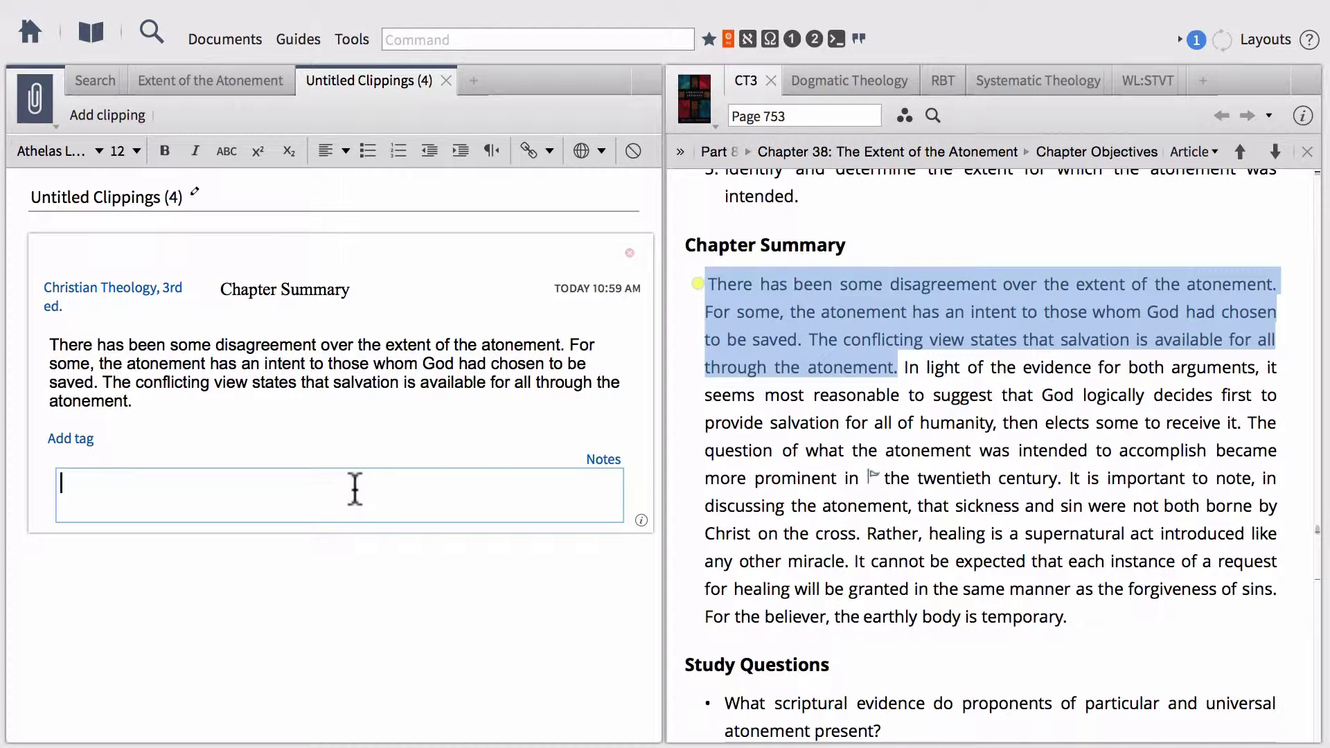
text(Baptist)
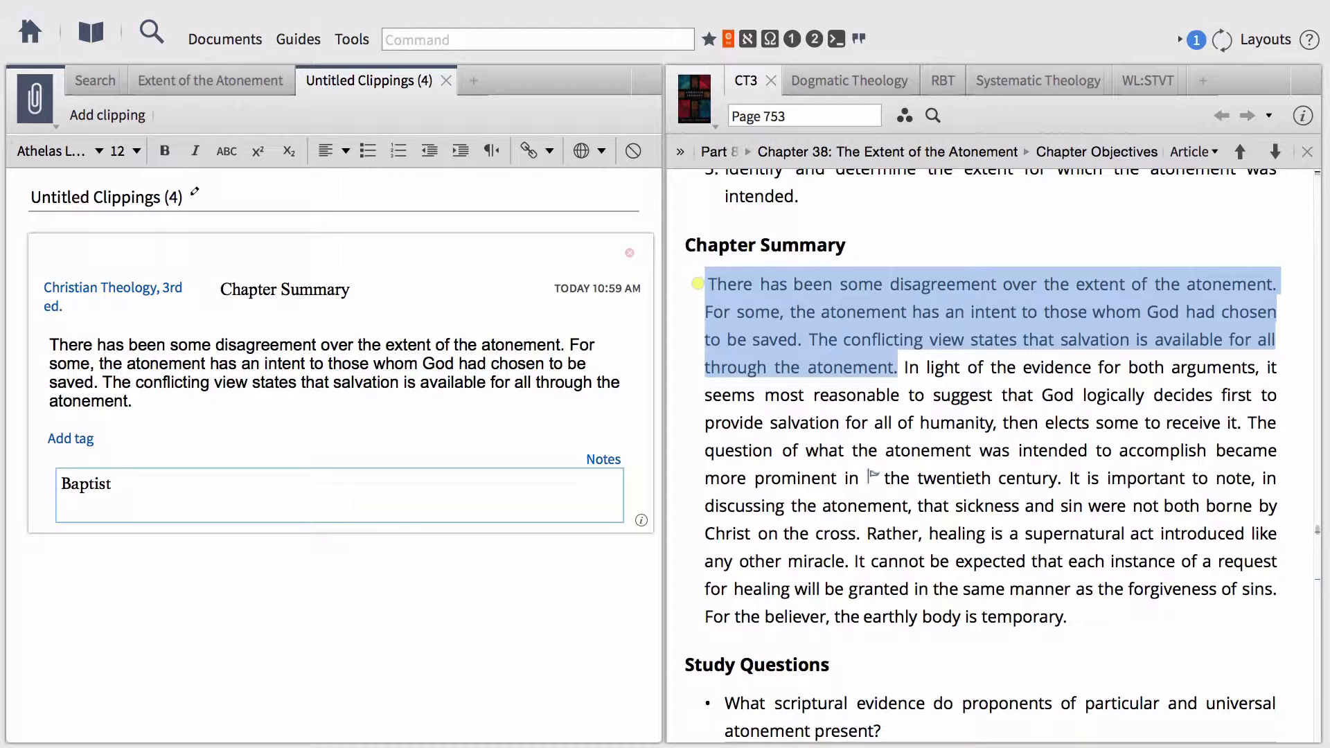
text( viewpoint.)
key(Return)
click(644, 407)
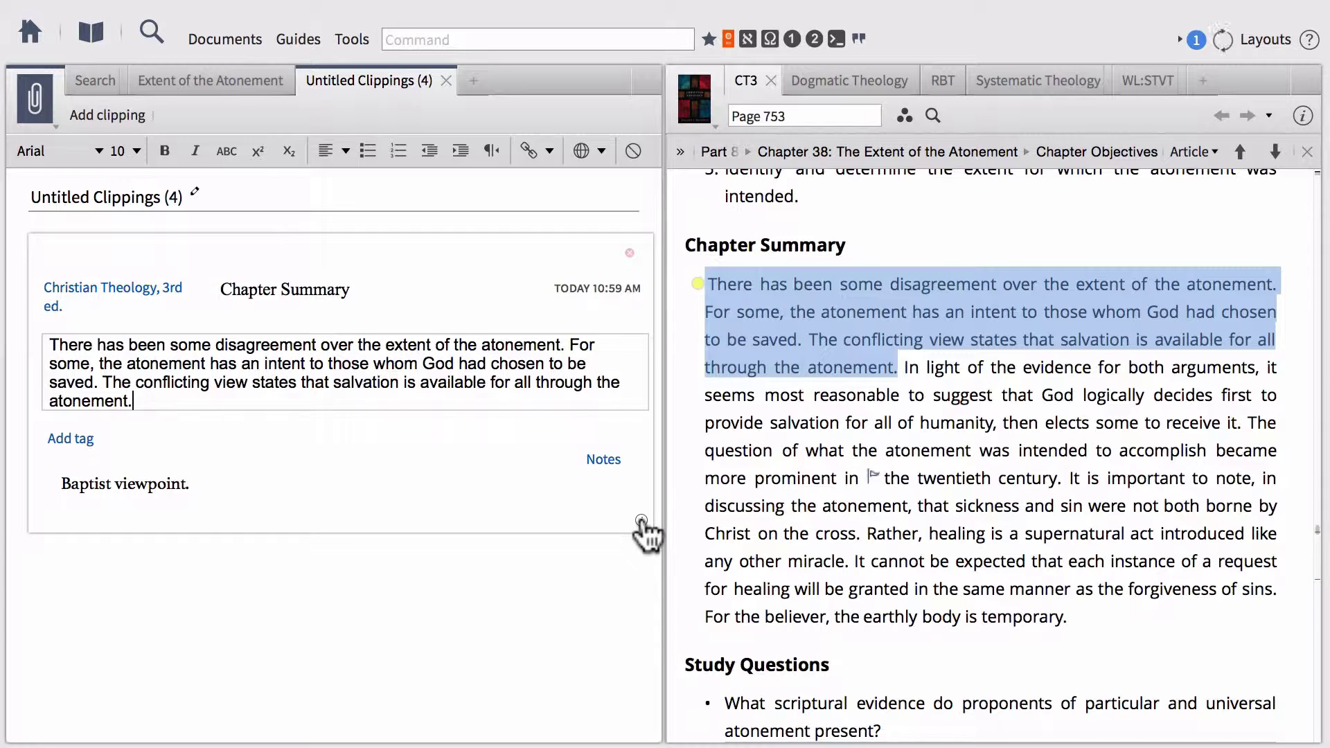
click(642, 521)
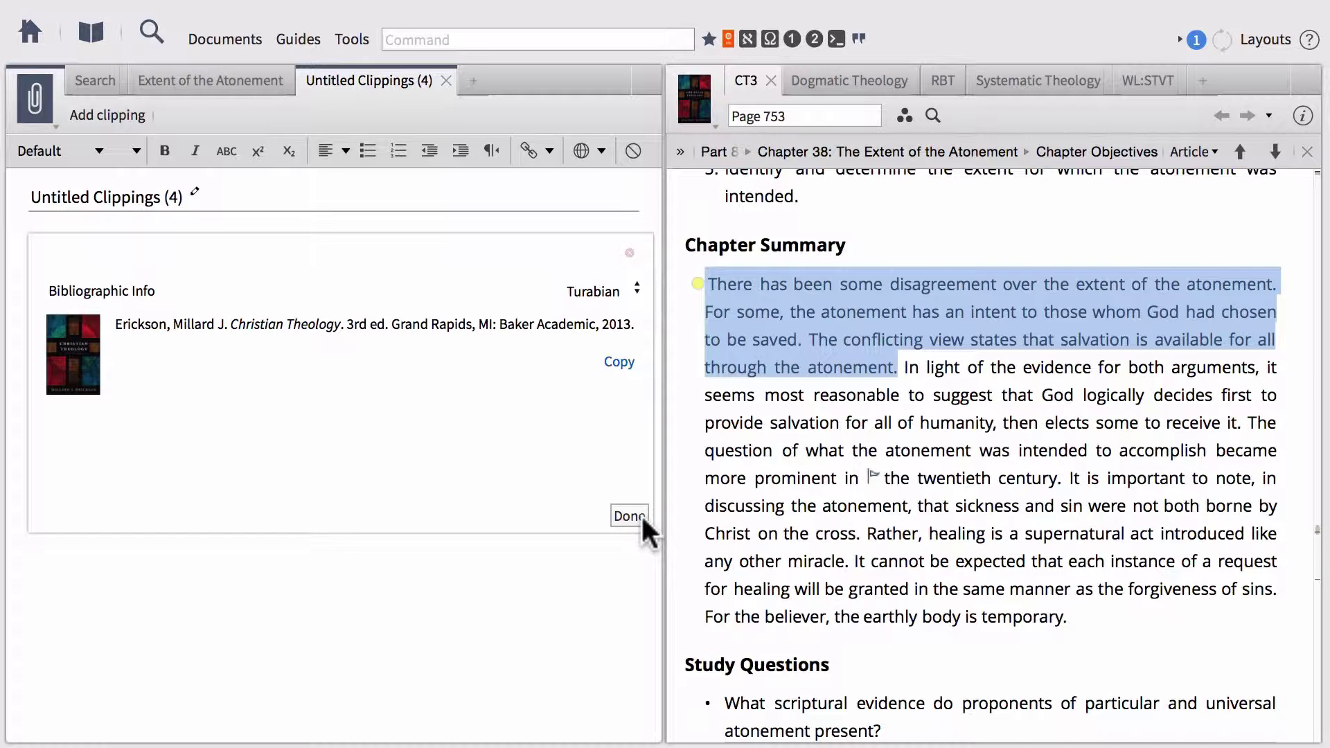
click(598, 293)
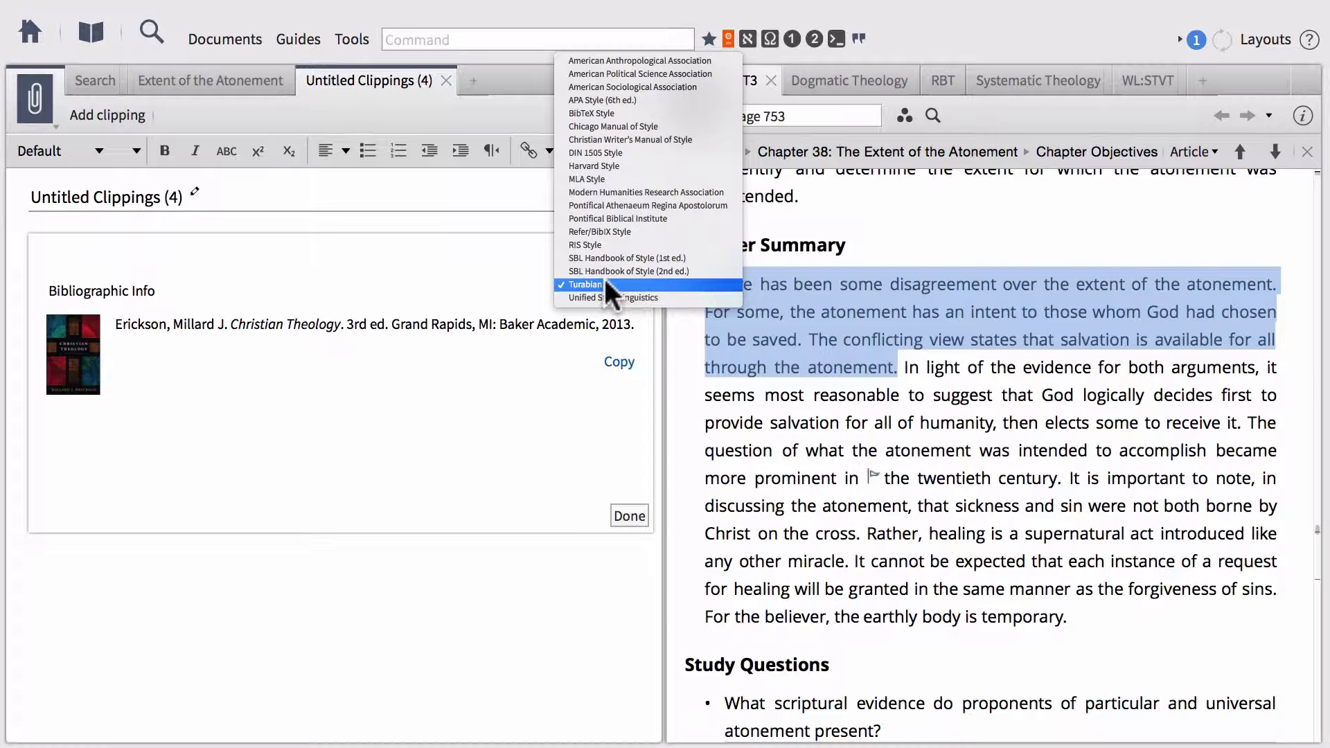
click(605, 280)
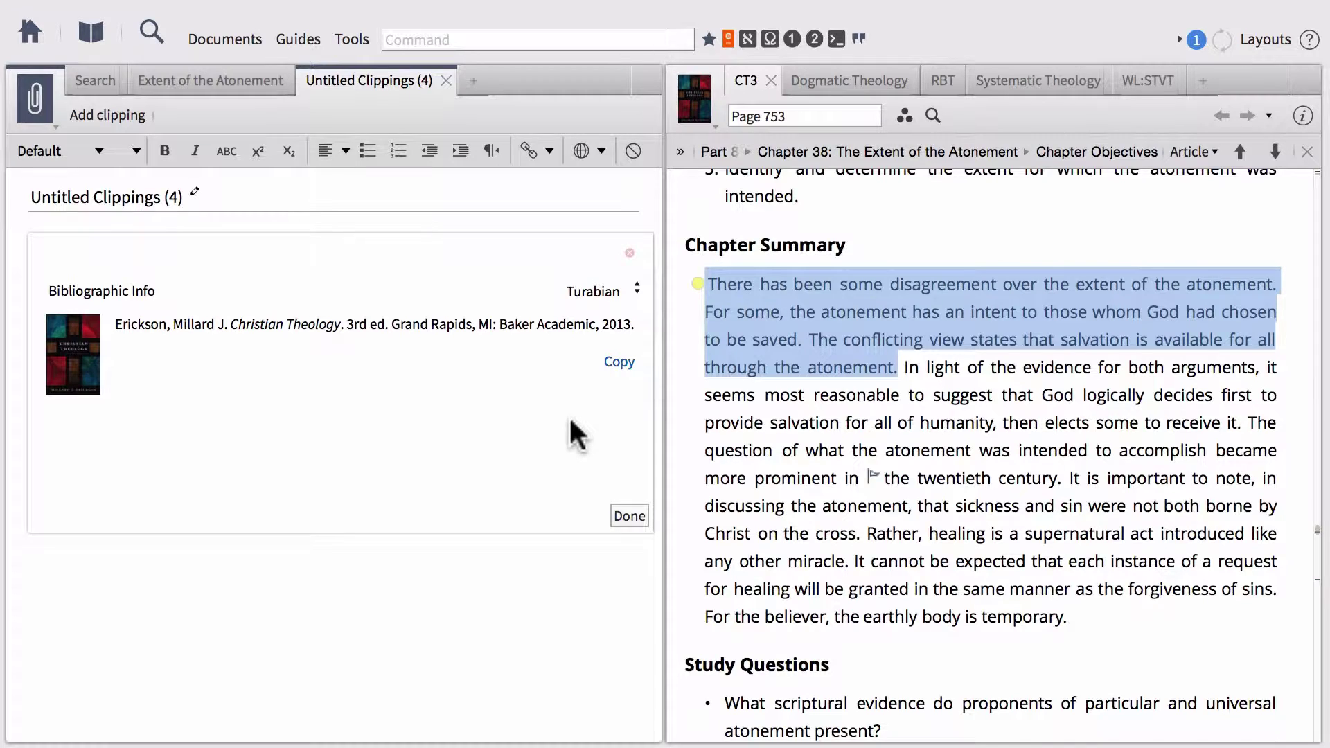
click(623, 517)
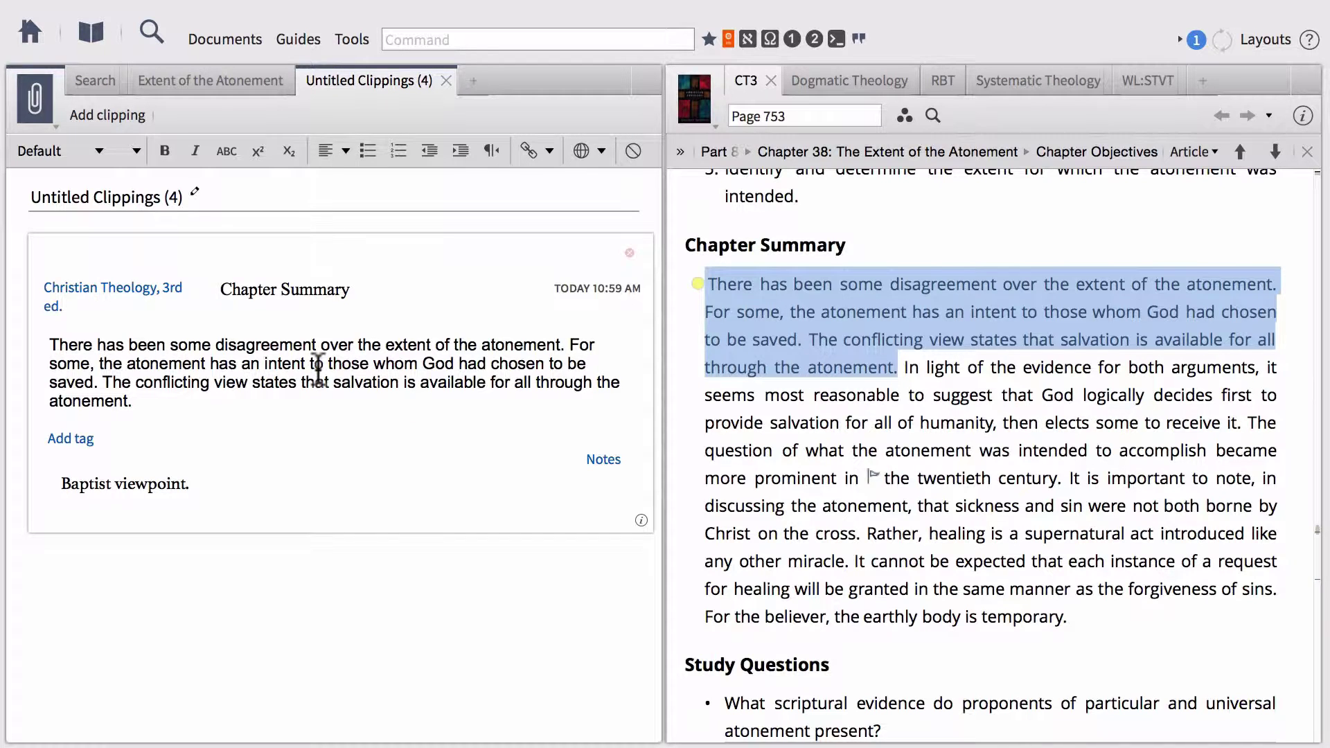
- Retitle 'Untitled Clippings (4)' as 'Extent of the Atonement Clippings'
click(152, 196)
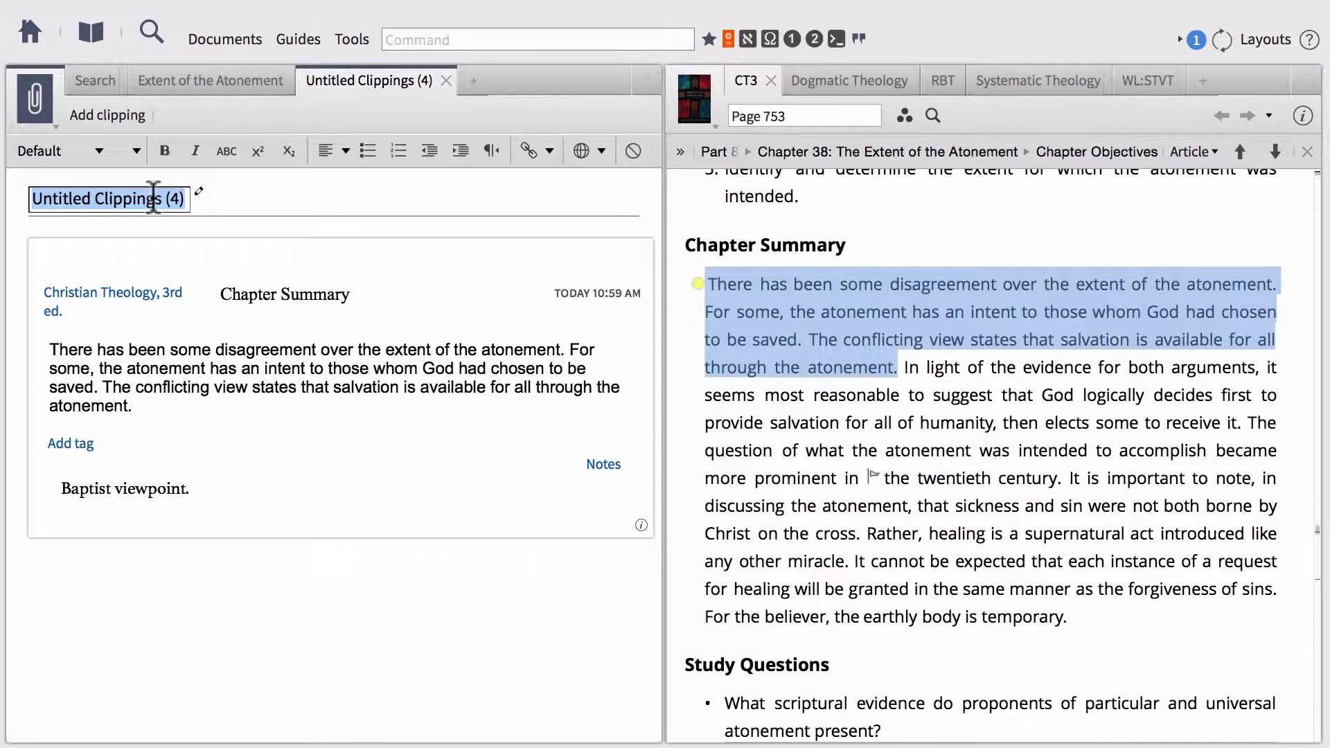
text(Extent )
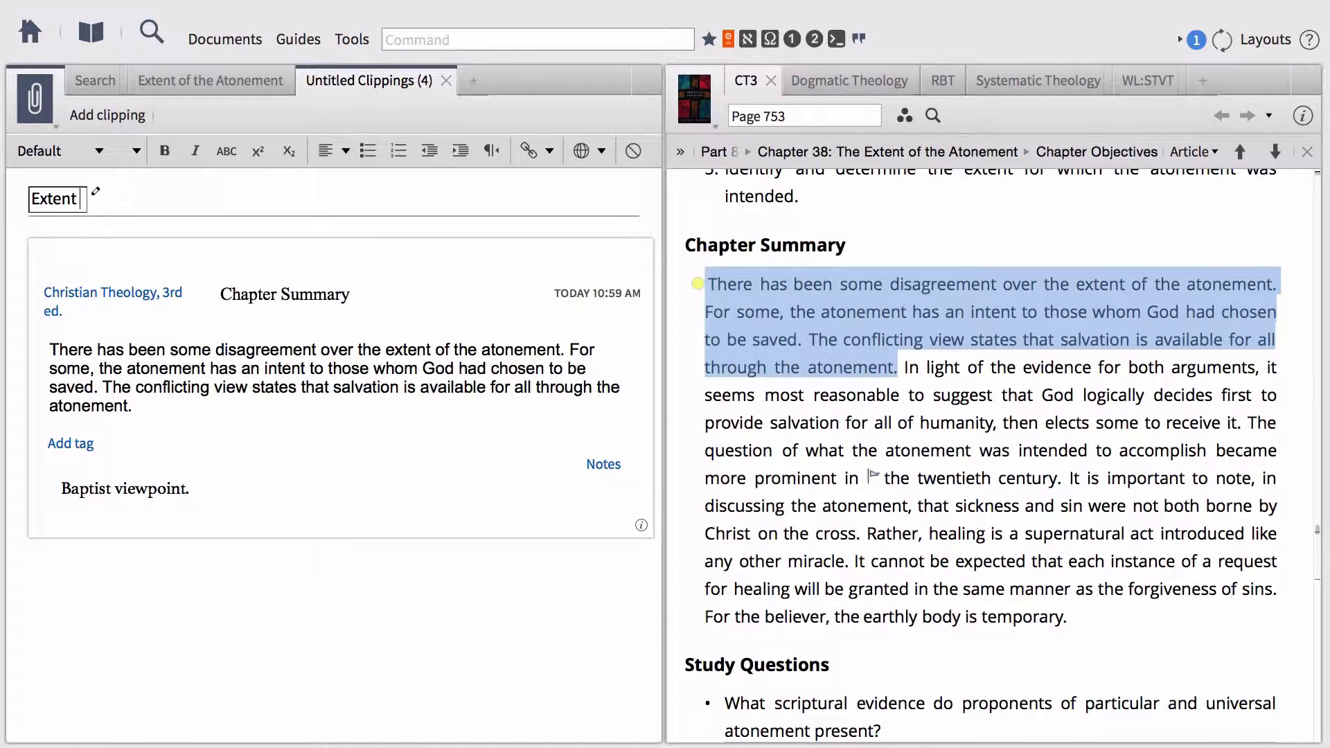
text(of the Atonm)
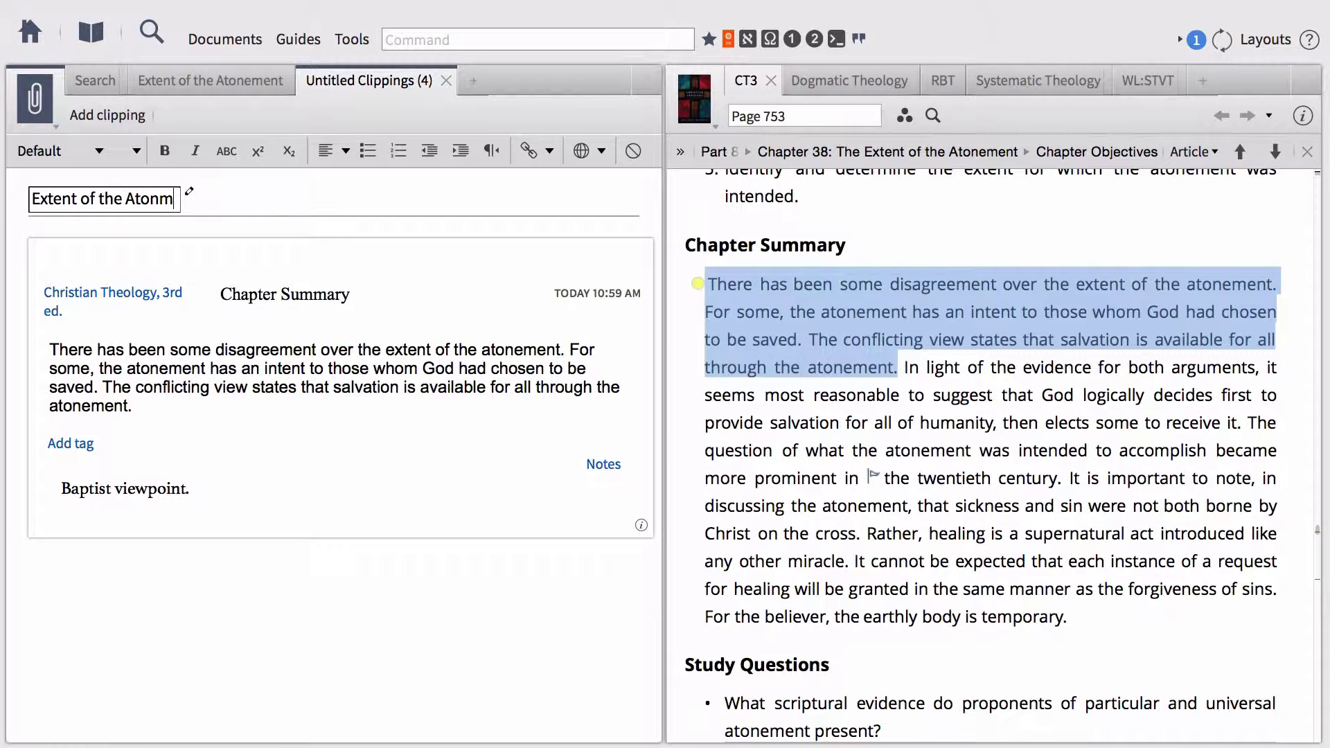
key(BackSpace)
text(ement C)
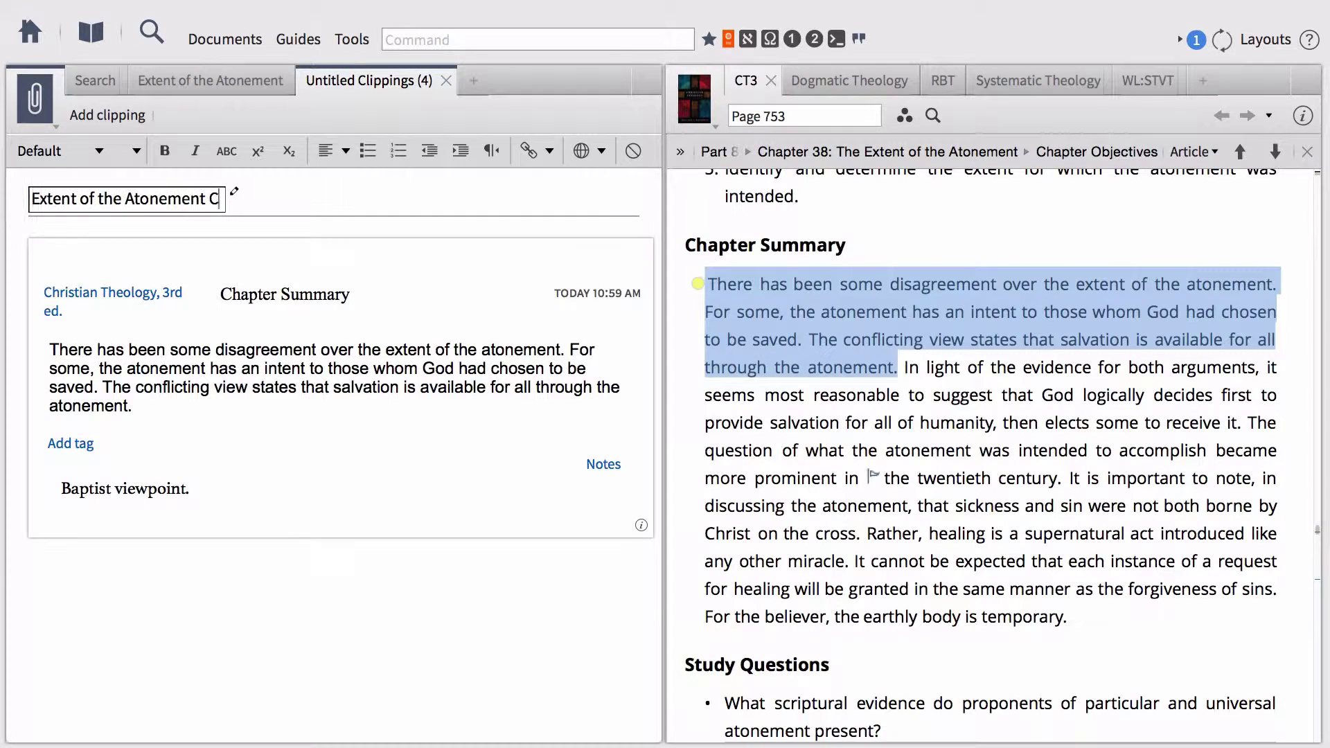
text(lippings)
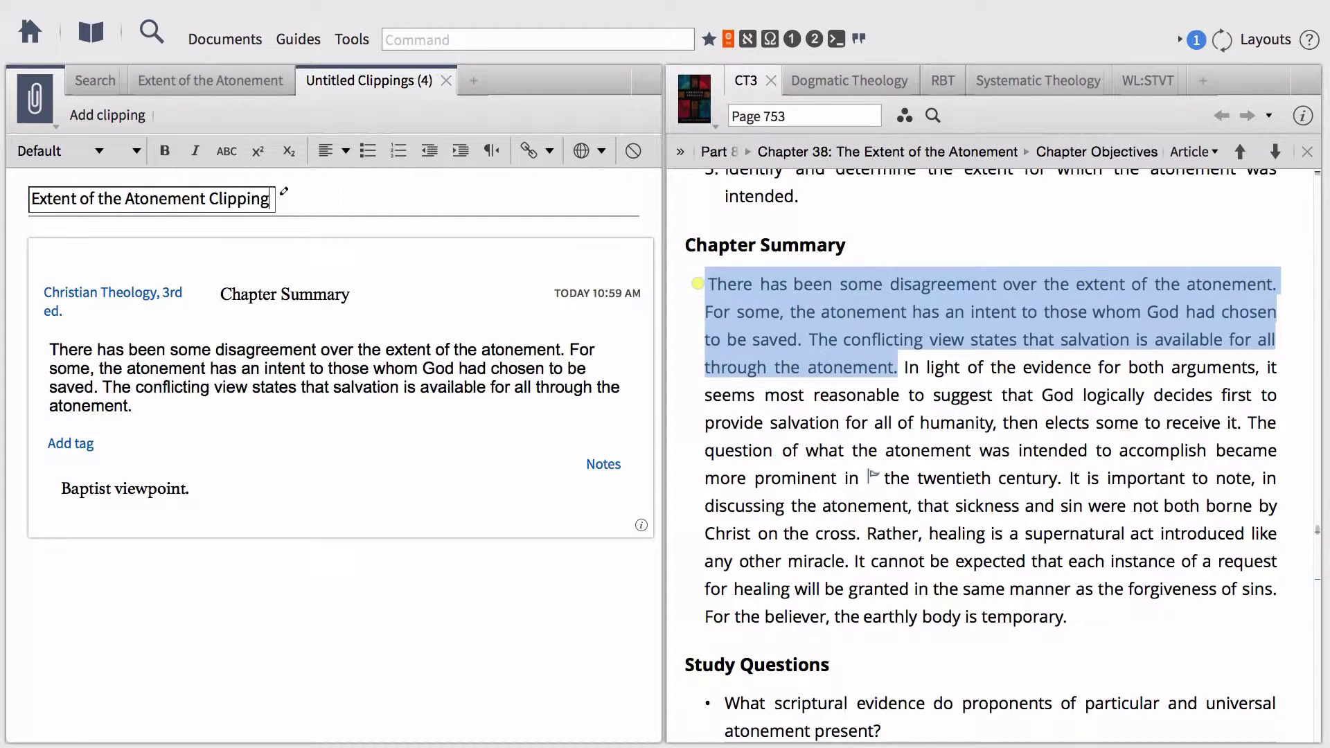
key(Return)
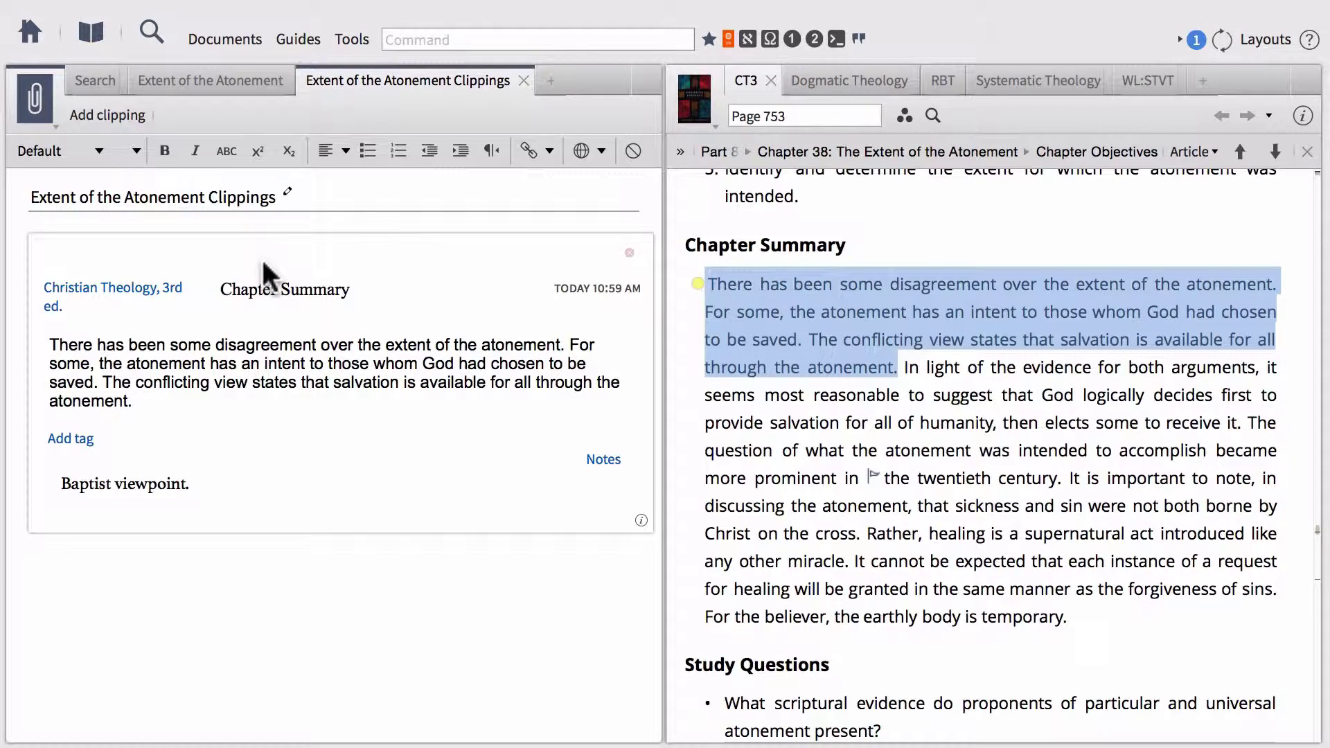
- Drag CT3's 'Many Calvinists' Particular Atonement paragraph below the first clipping as a second clipping
scroll(807, 426, down, 5)
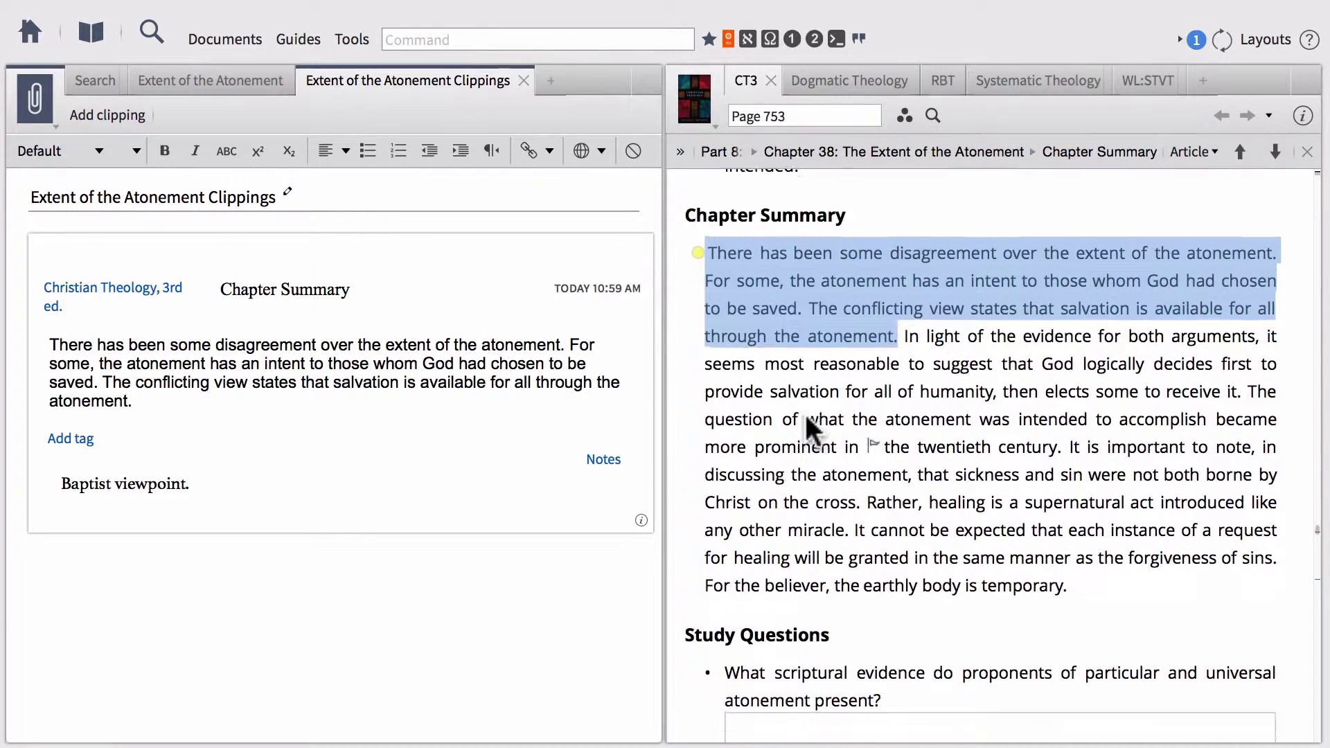
scroll(807, 428, down, 10)
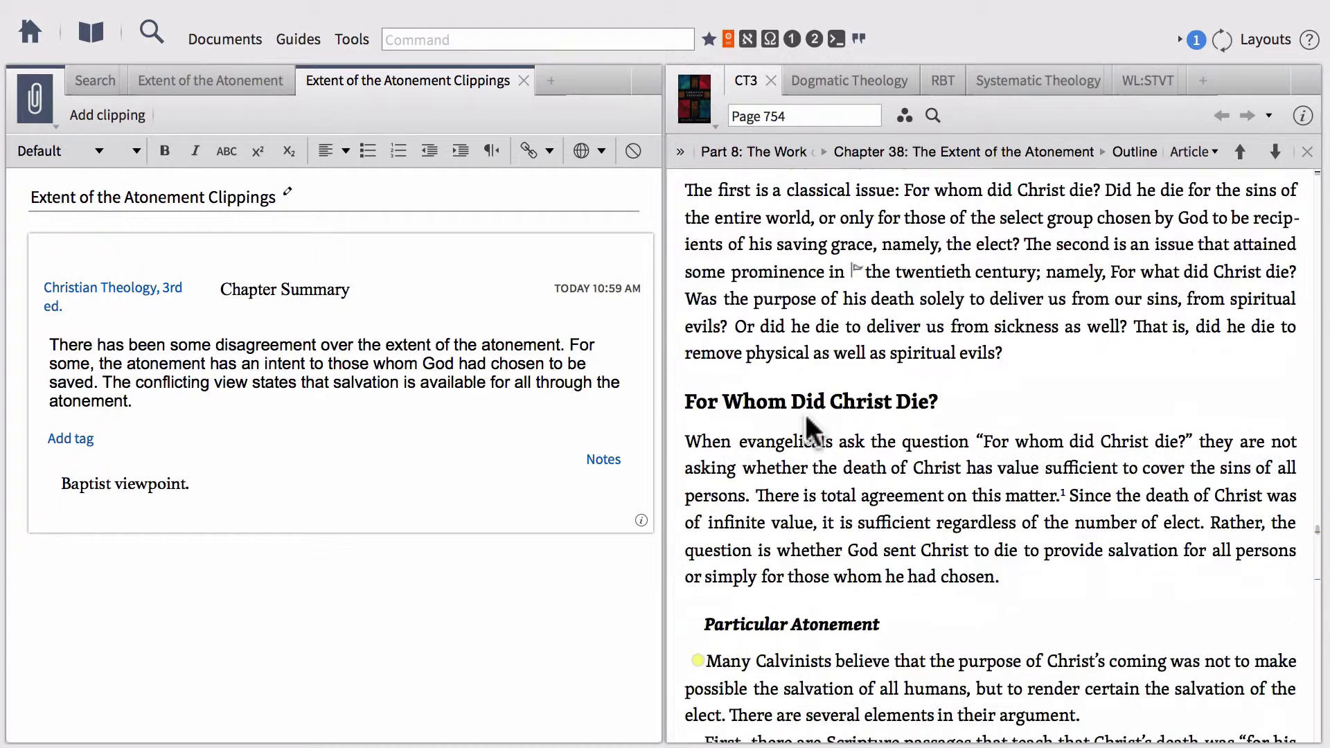
scroll(807, 428, down, 2)
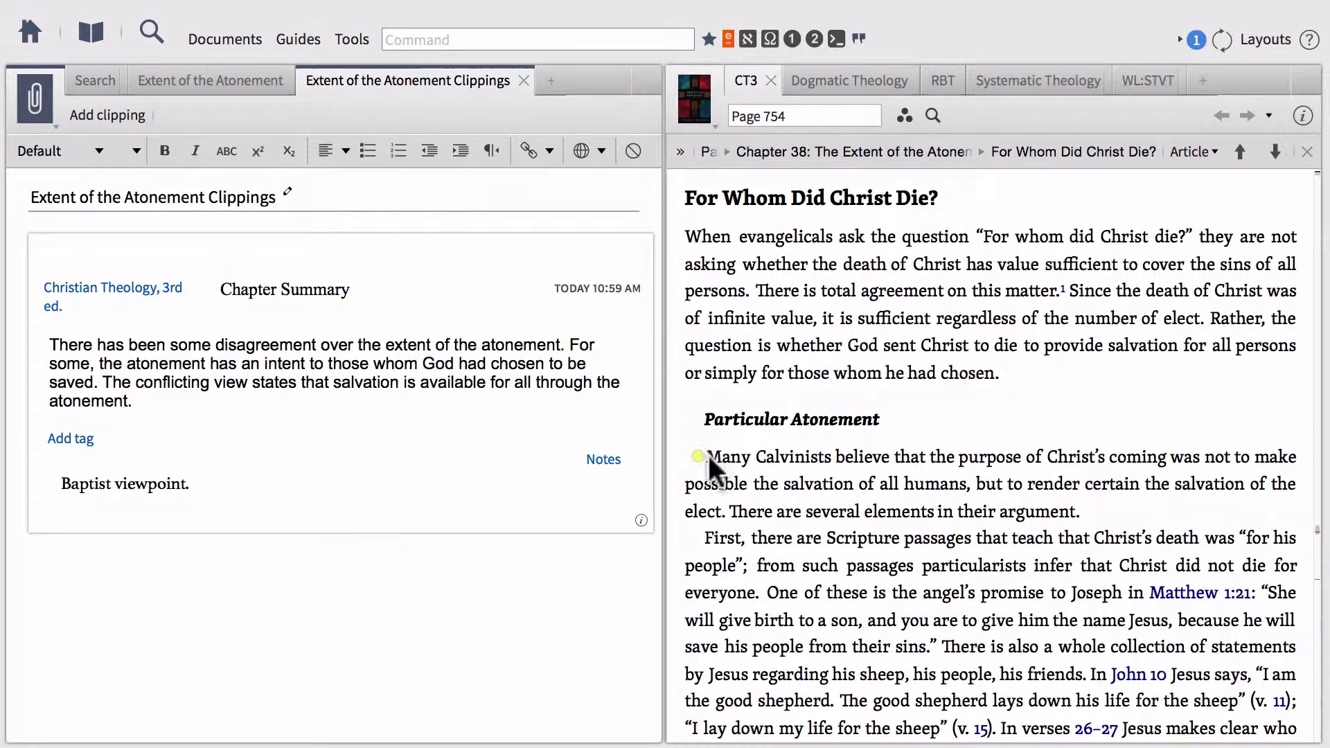
drag(707, 455, 1083, 515)
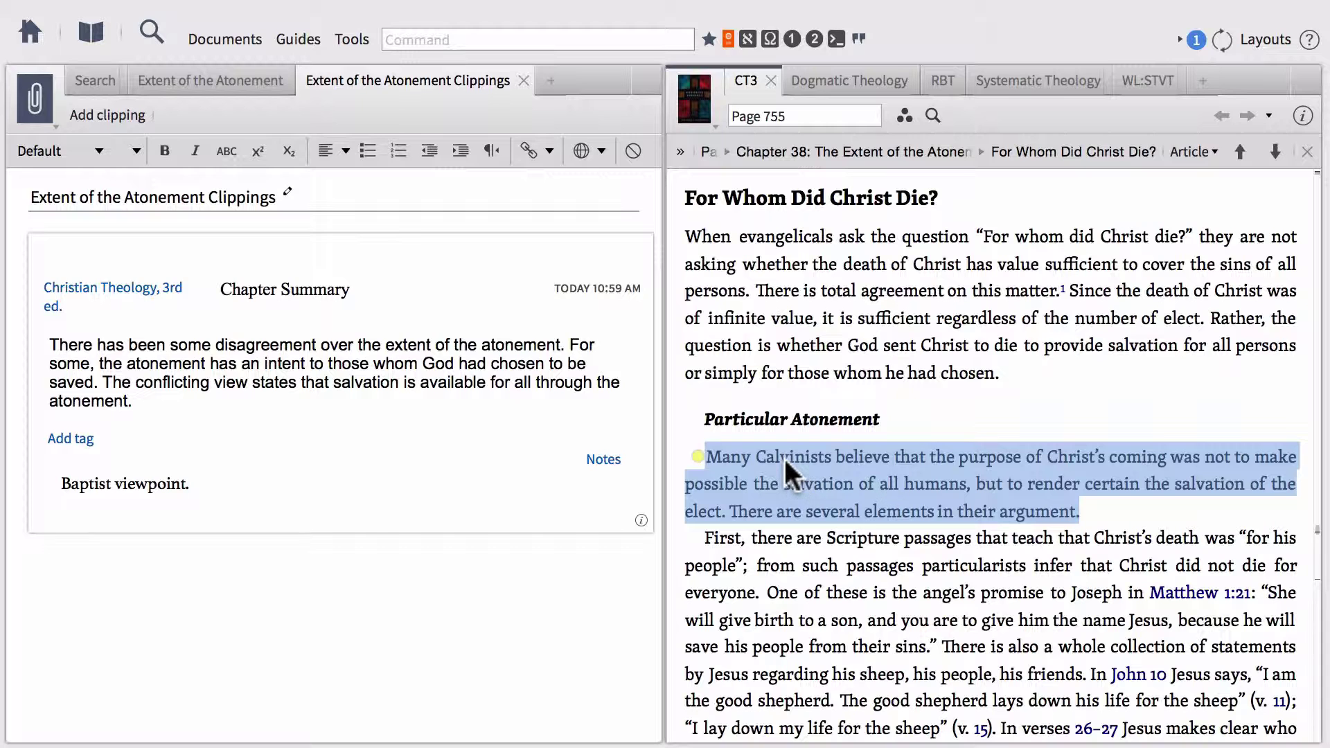
drag(784, 462, 442, 578)
scroll(445, 478, down, 3)
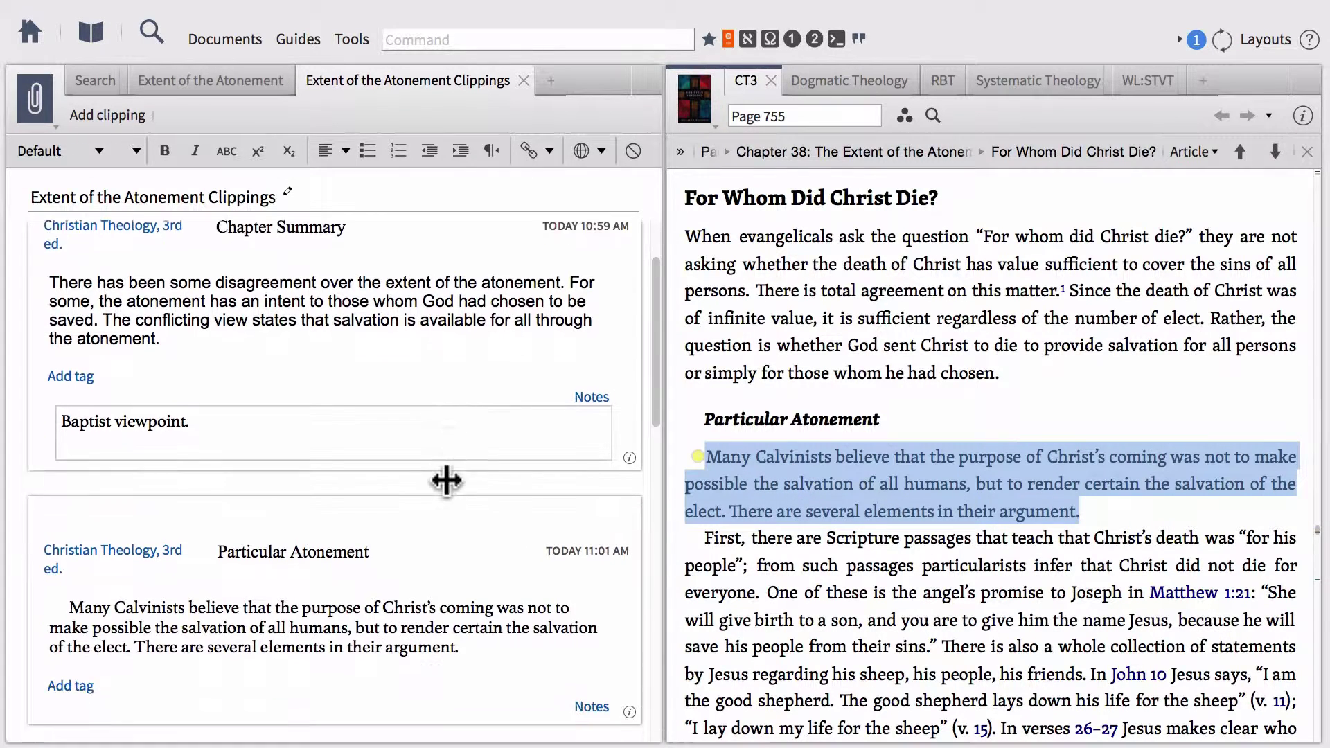
scroll(447, 479, down, 2)
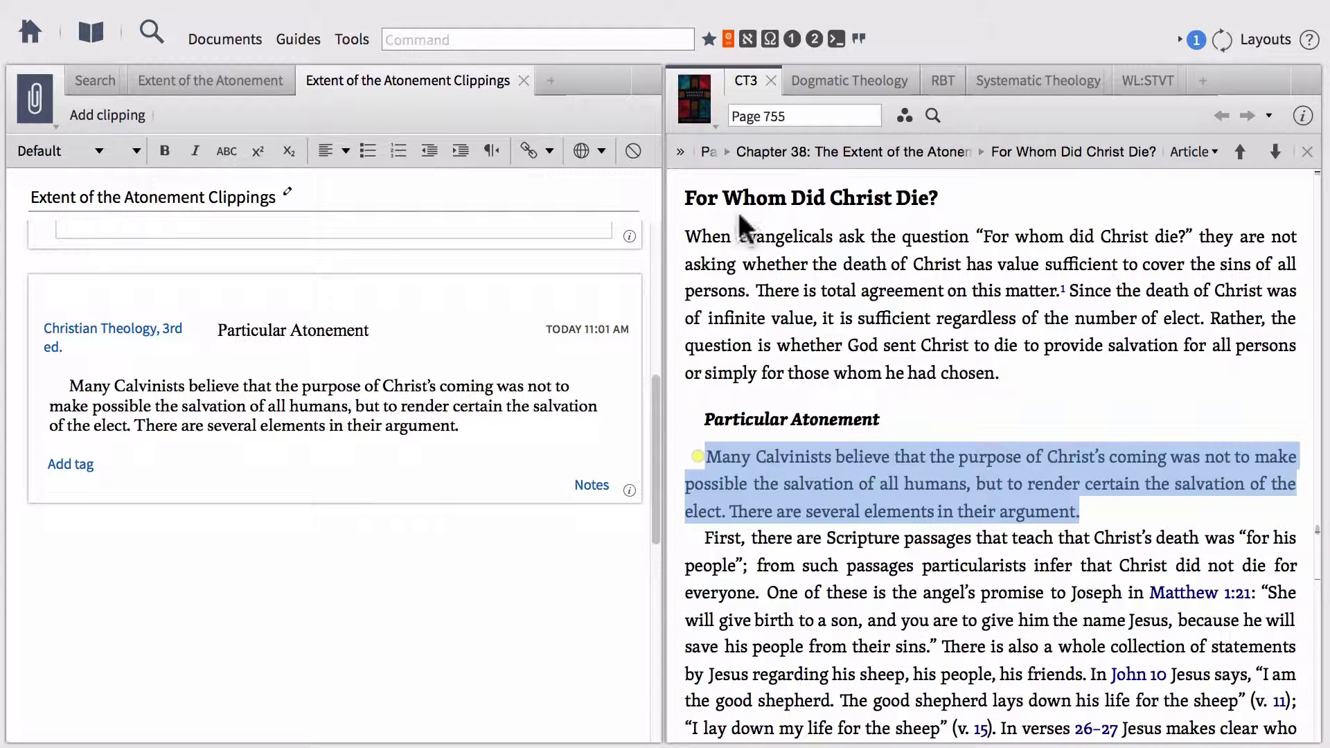
- Clip the opening paragraph of Dogmatic Theology's Extent of the Atonement section into the document
click(845, 81)
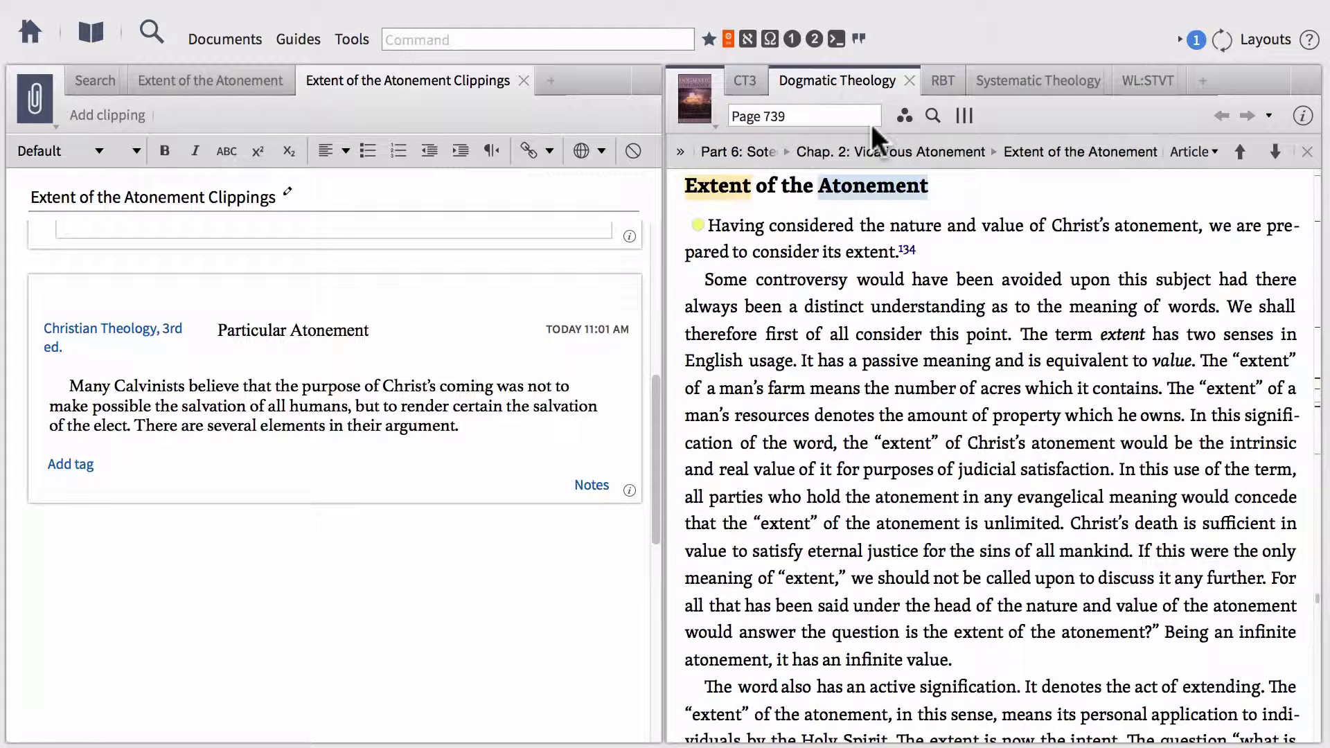
drag(713, 227, 923, 265)
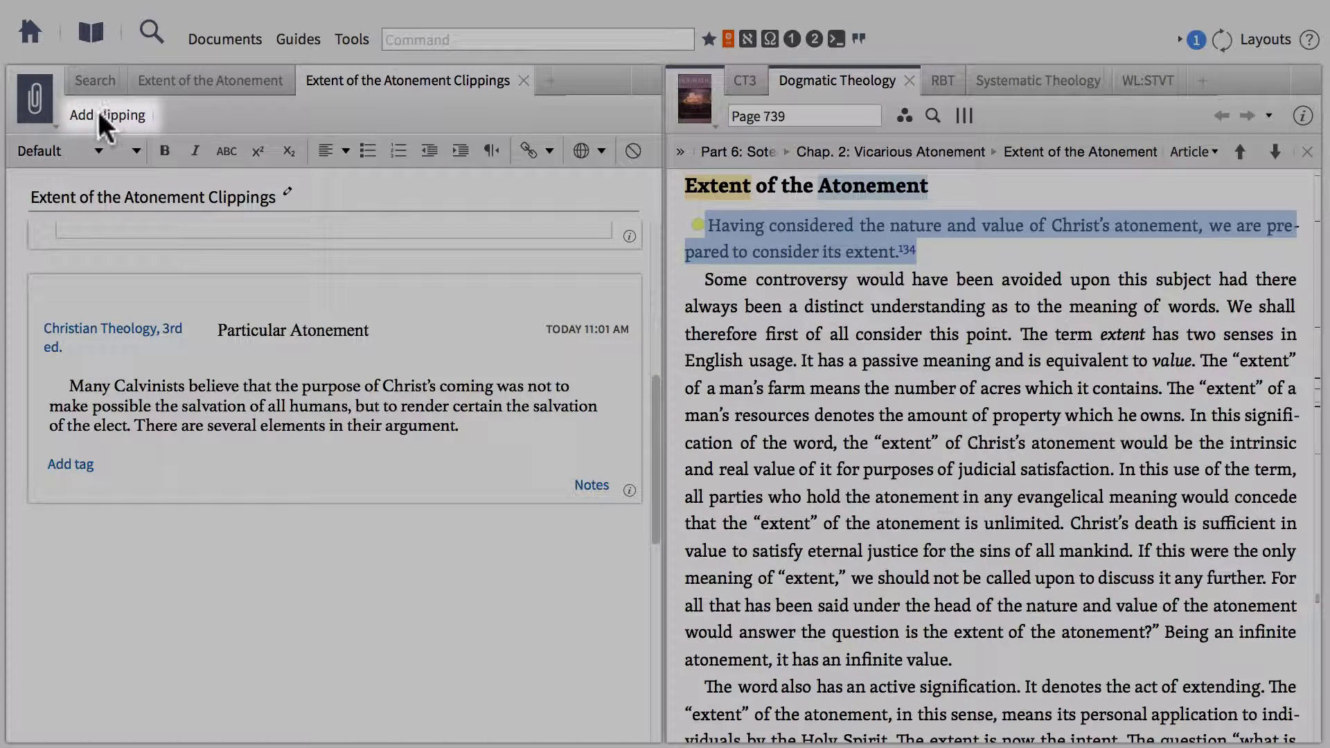
click(100, 113)
scroll(239, 429, down, 5)
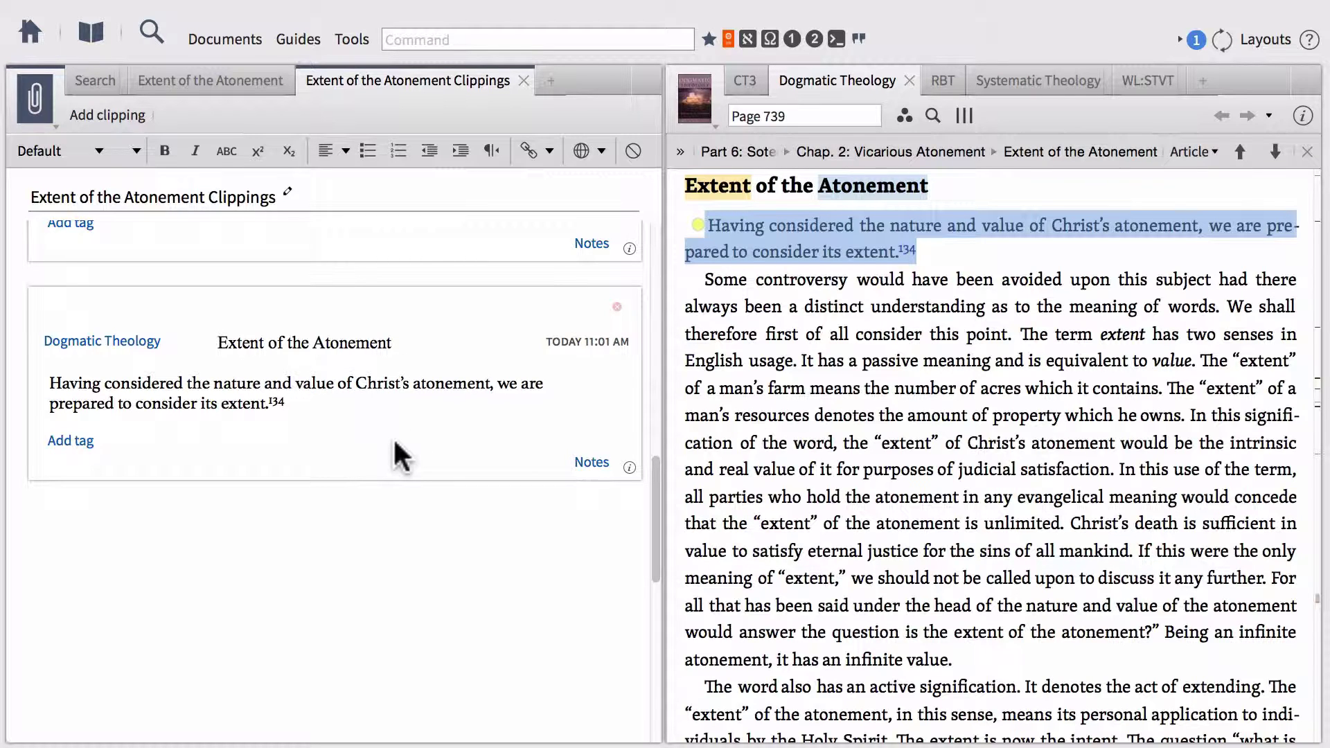
scroll(392, 436, up, 2)
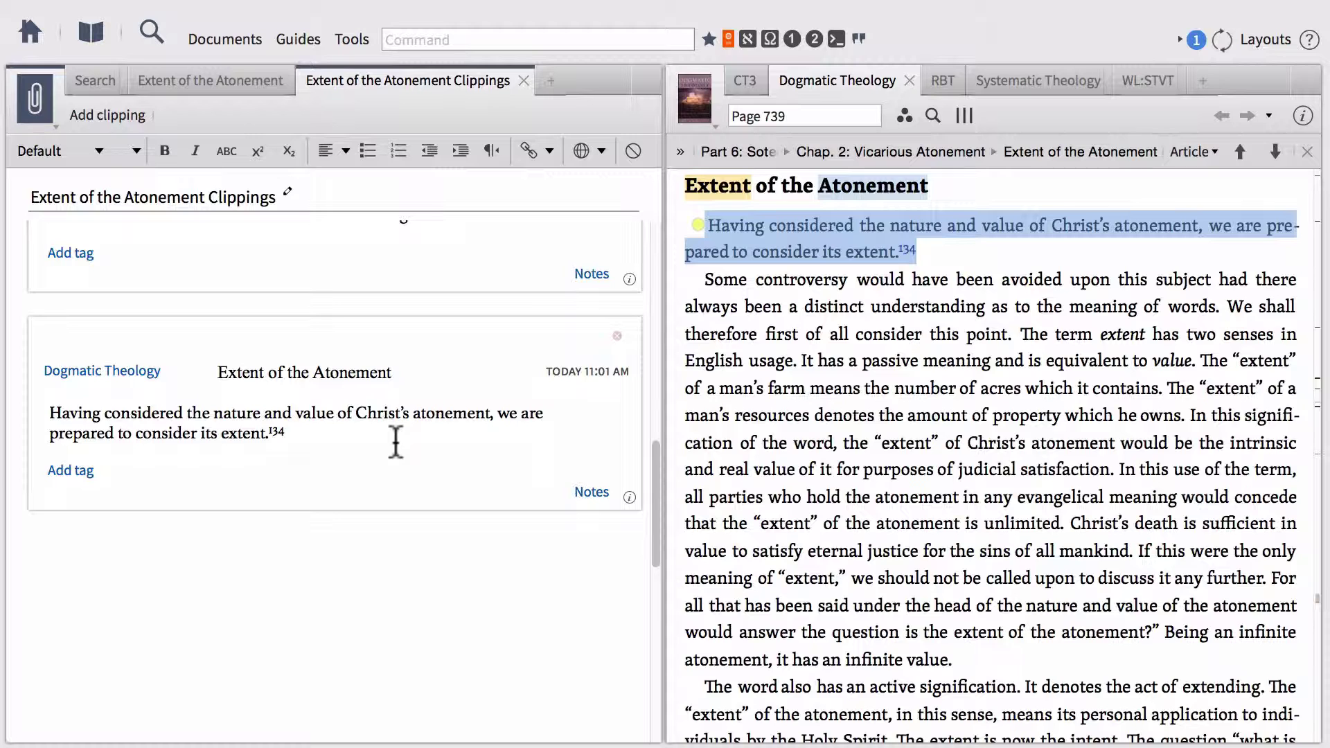
- Add the note 'Reformed perspective' to the Dogmatic Theology clipping
click(591, 492)
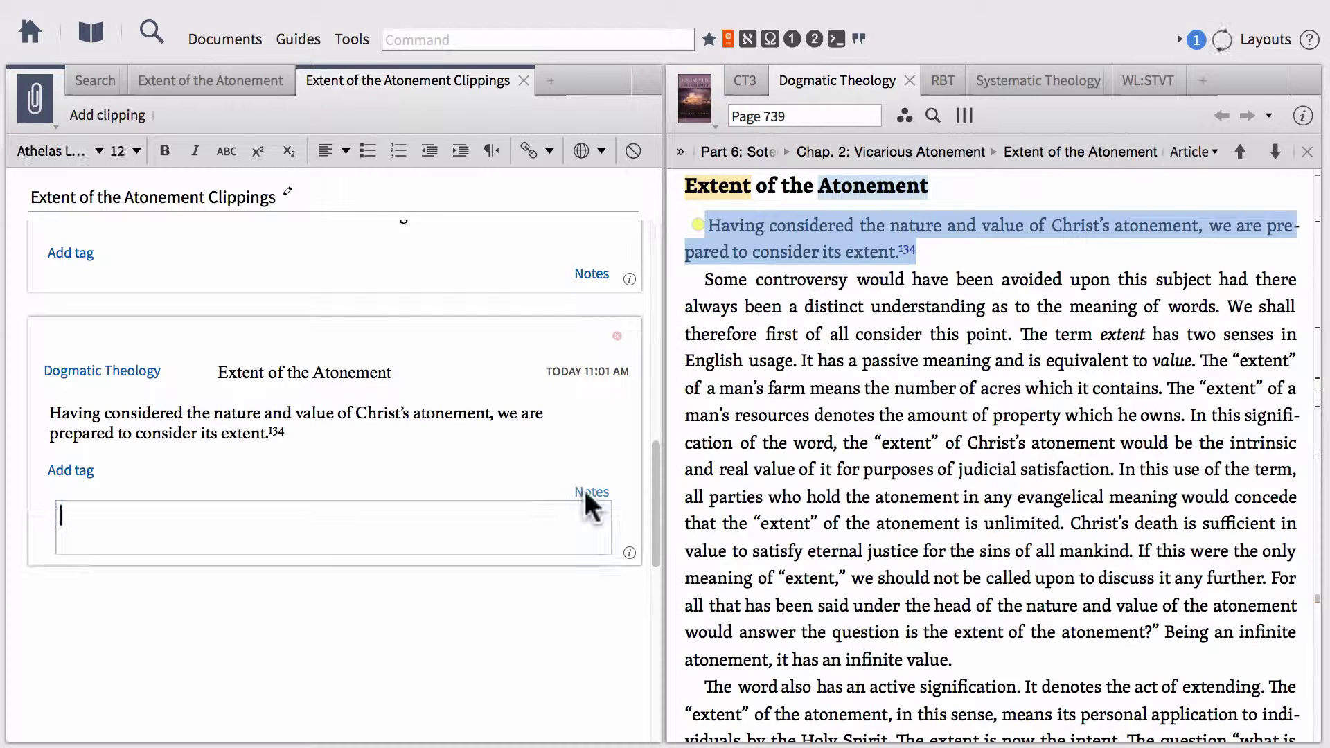
text(Refr)
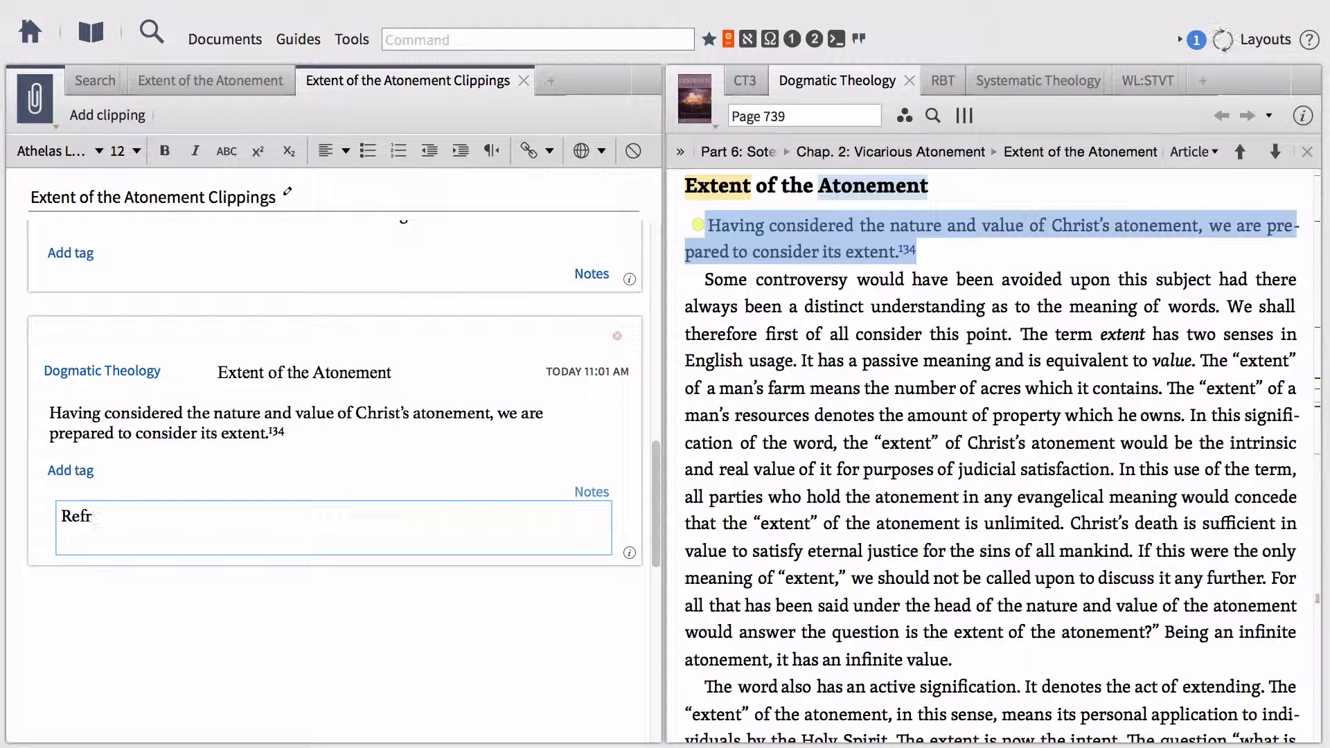
key(BackSpace)
text(ormed persepc)
key(BackSpace)
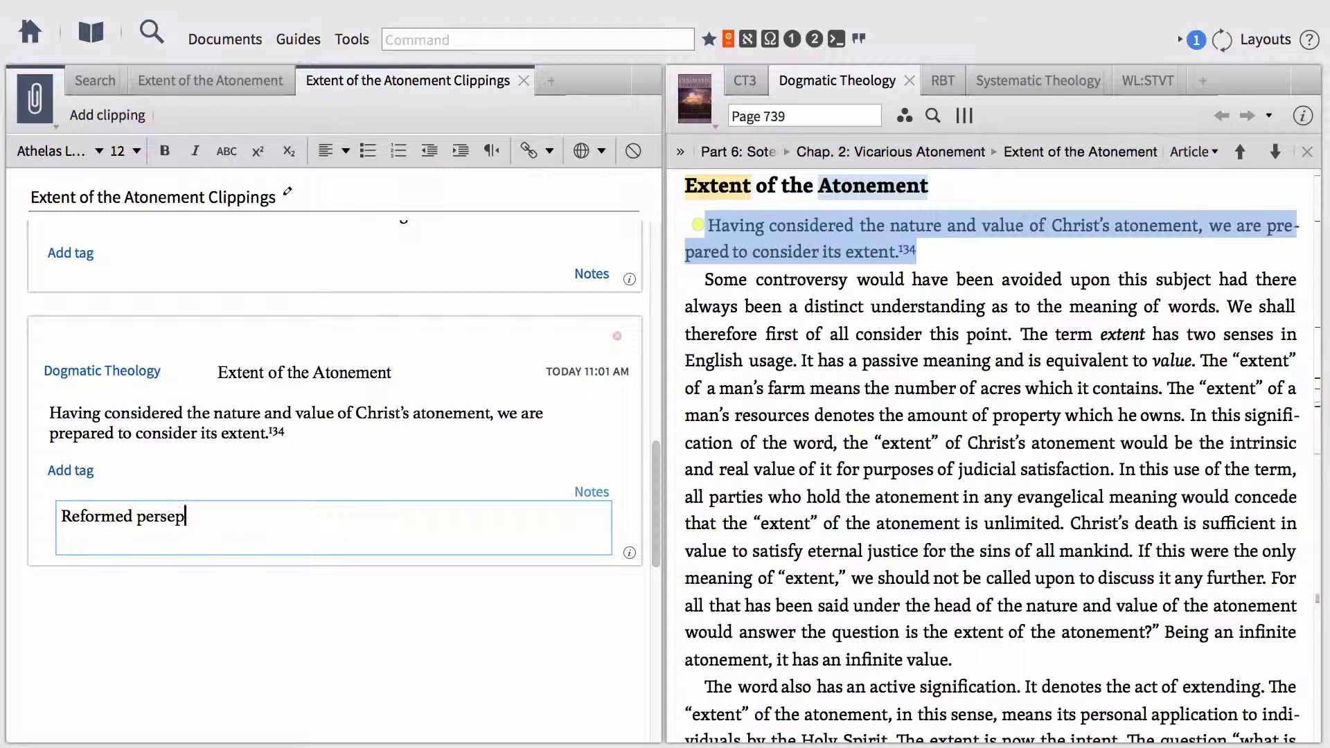
key(BackSpace)
key(BackSpace)
text(pective)
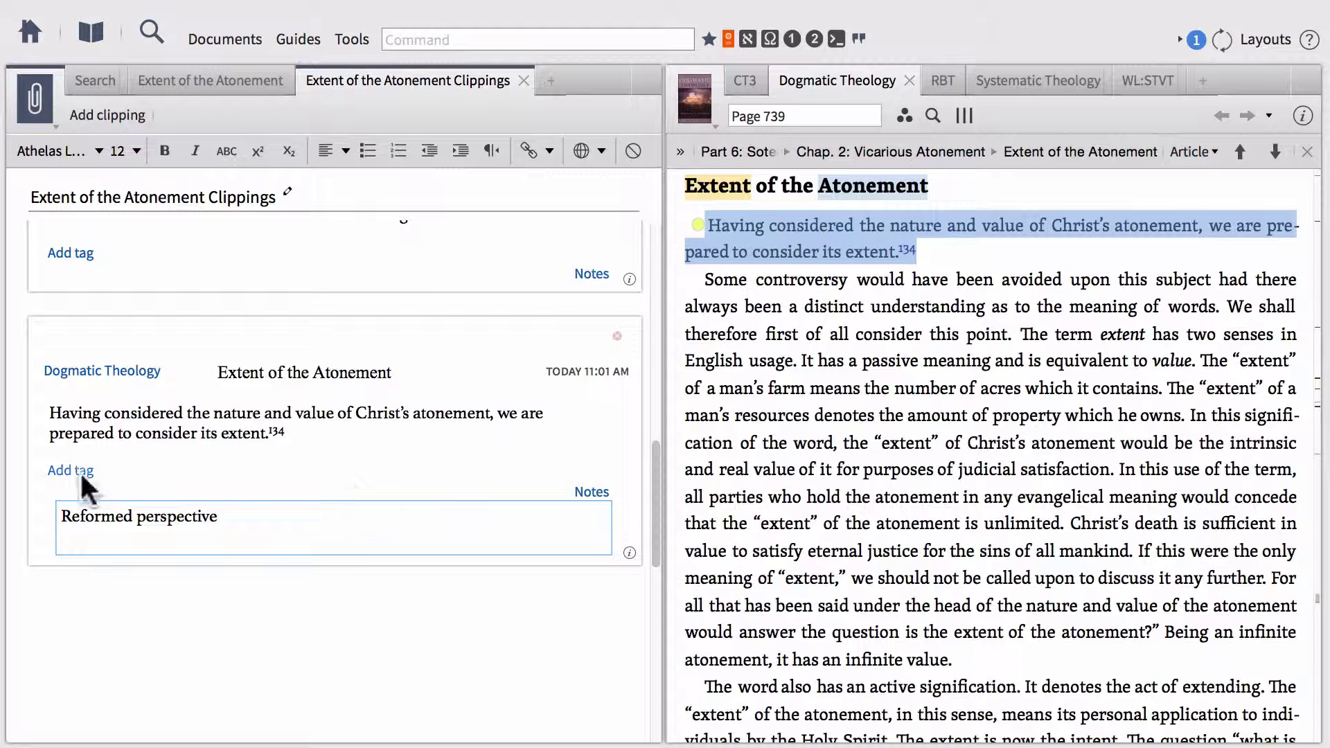
- Tag the Dogmatic Theology clipping 'Reformed'
click(75, 470)
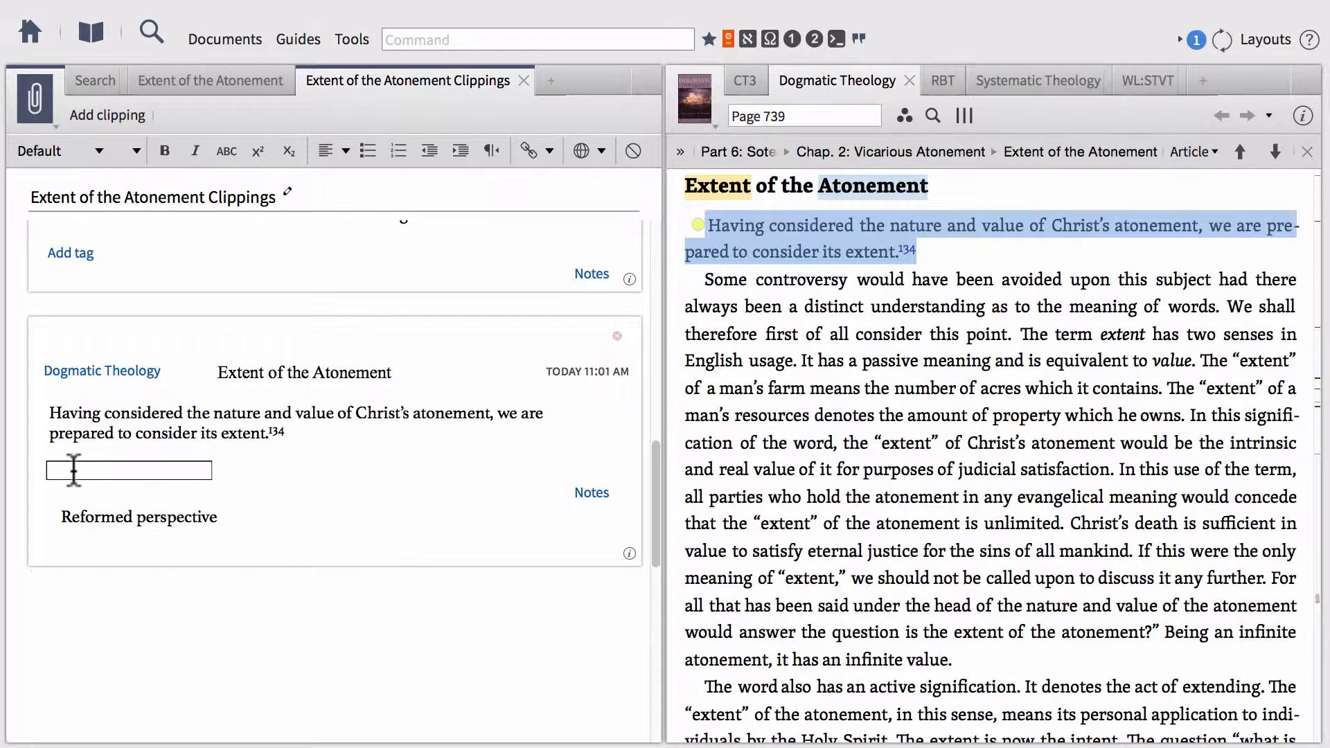
text(Reformed)
key(Return)
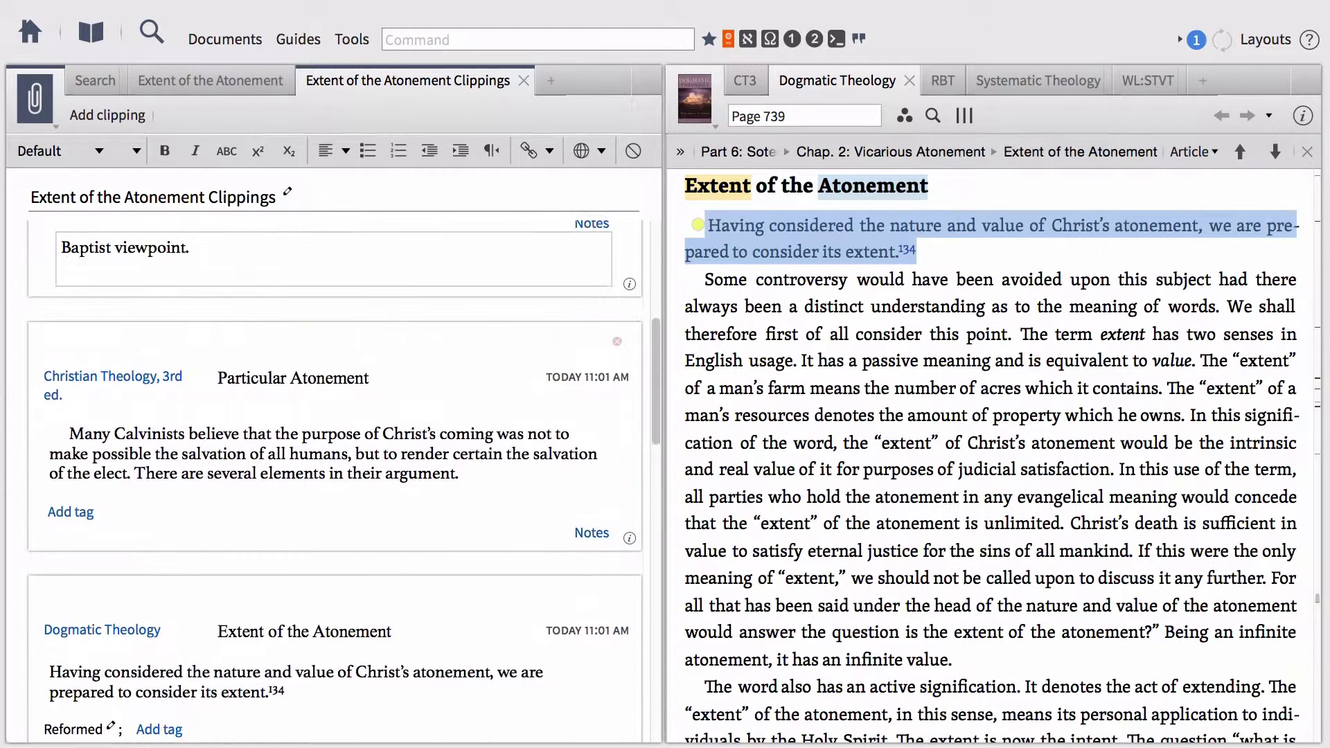
click(68, 402)
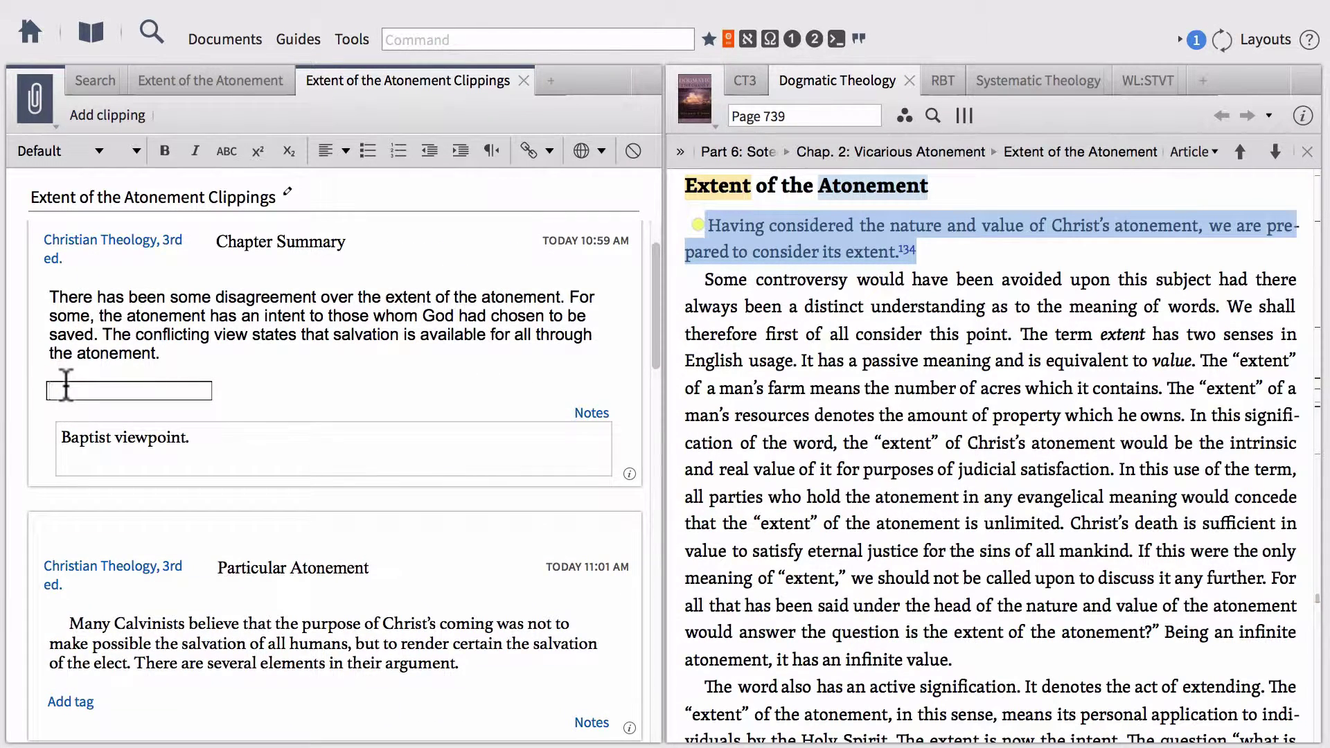
- Give the Chapter Summary clipping the tag 'Baptist' and clear the book selection
text(Baptist)
key(Return)
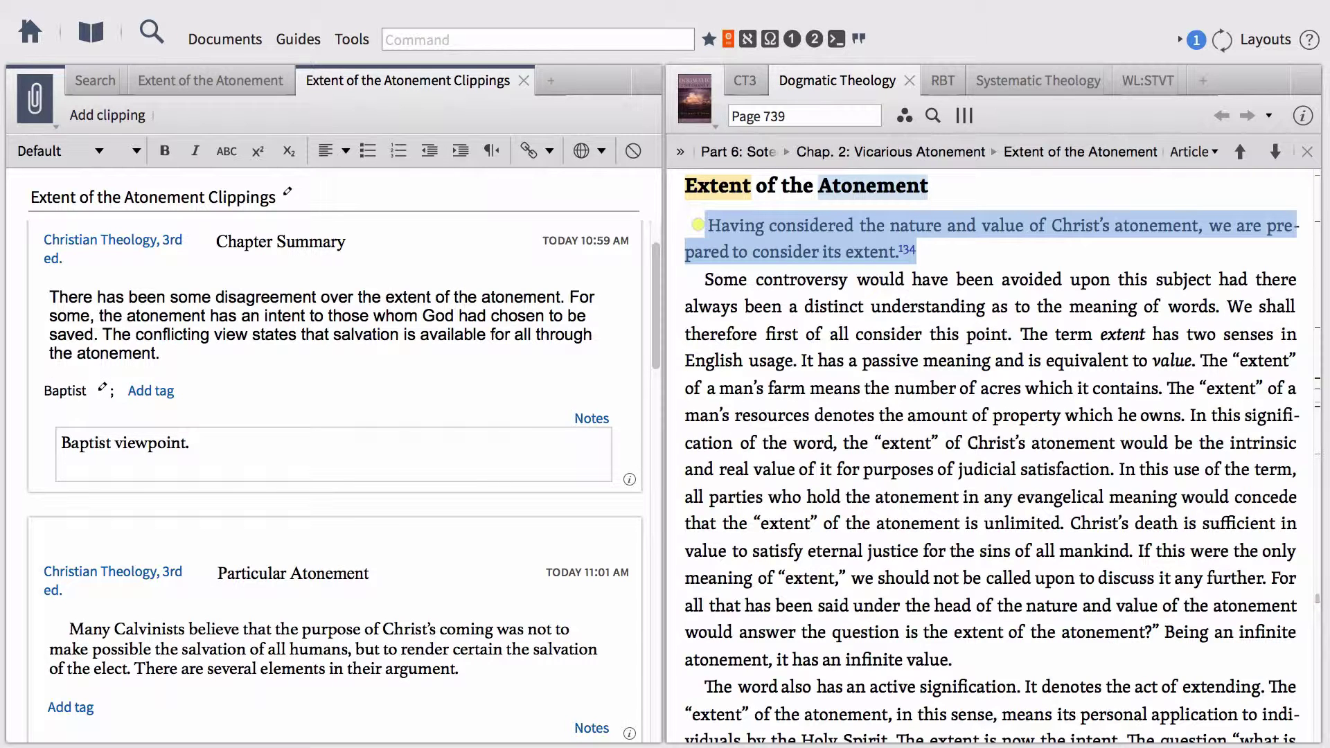
scroll(419, 356, down, 5)
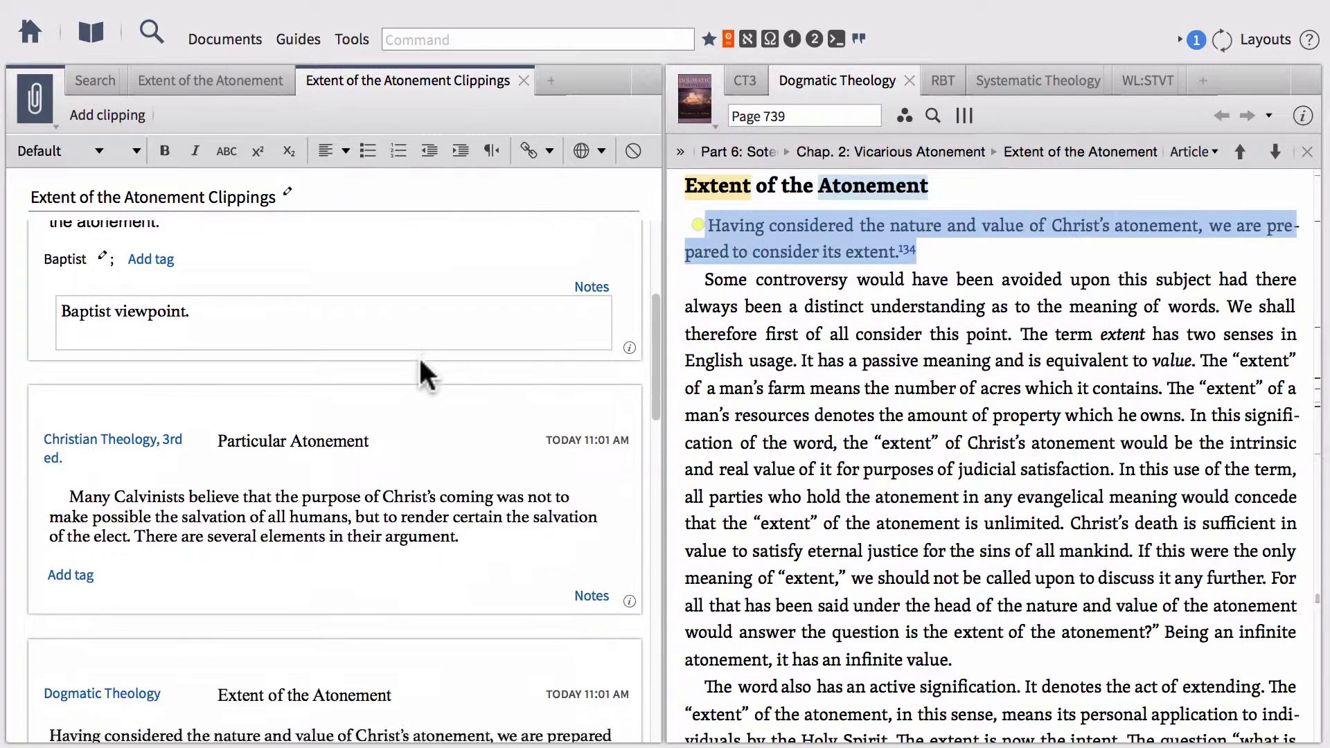
scroll(415, 402, down, 3)
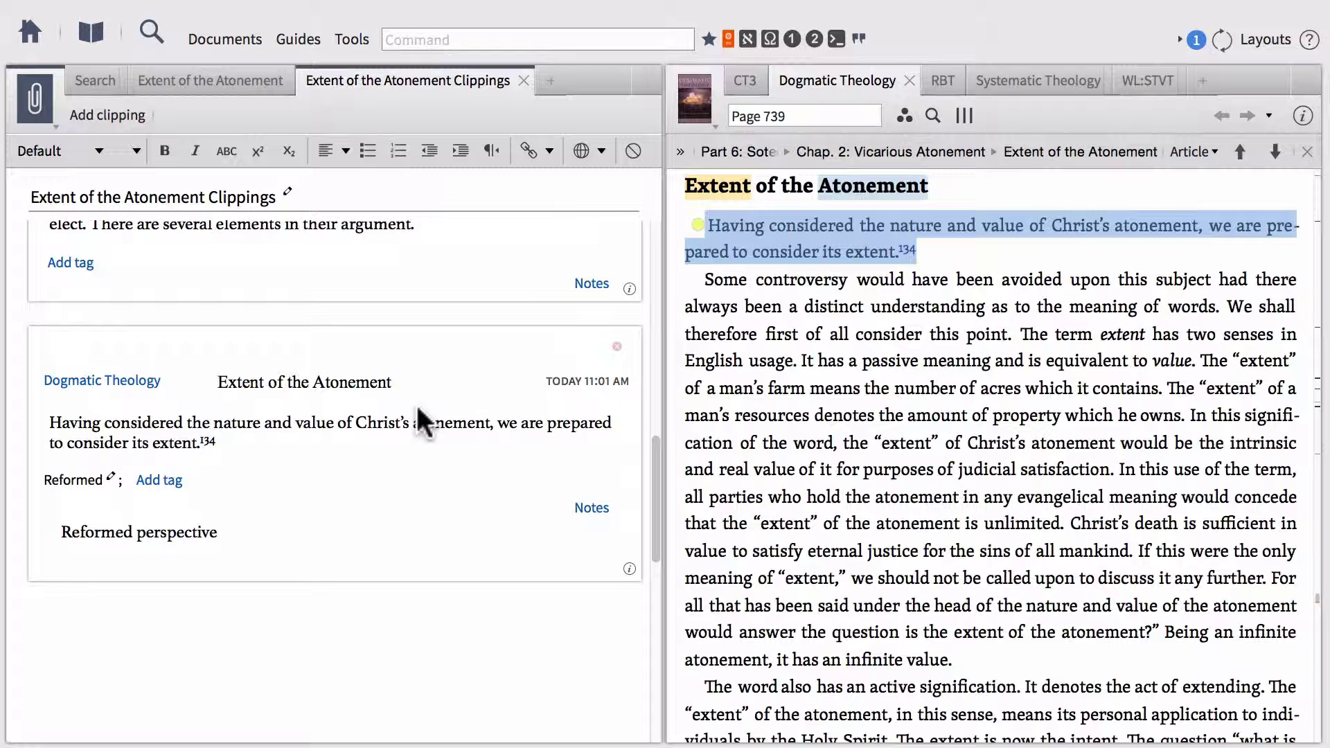
click(755, 249)
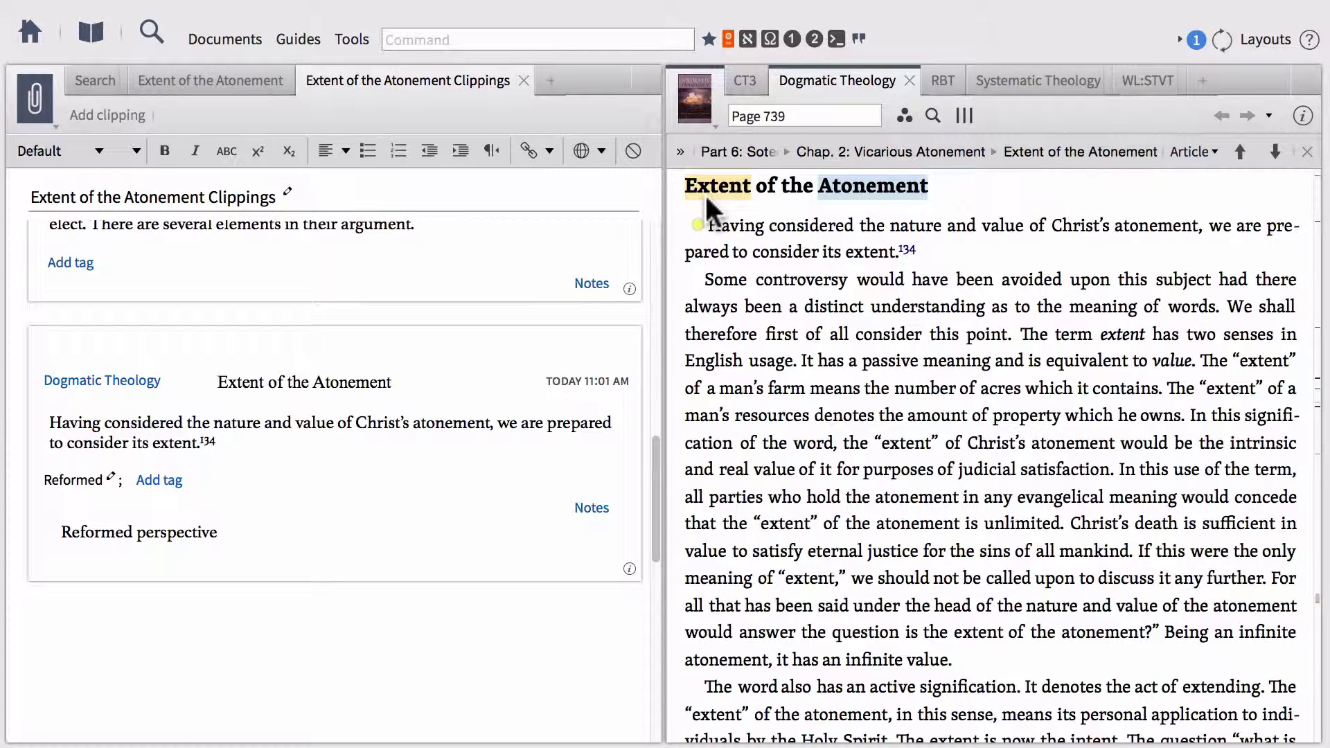
mouse_move(698, 225)
- Look over the Extent of the Atonement notes, then go back and review the clippings document's order
click(223, 82)
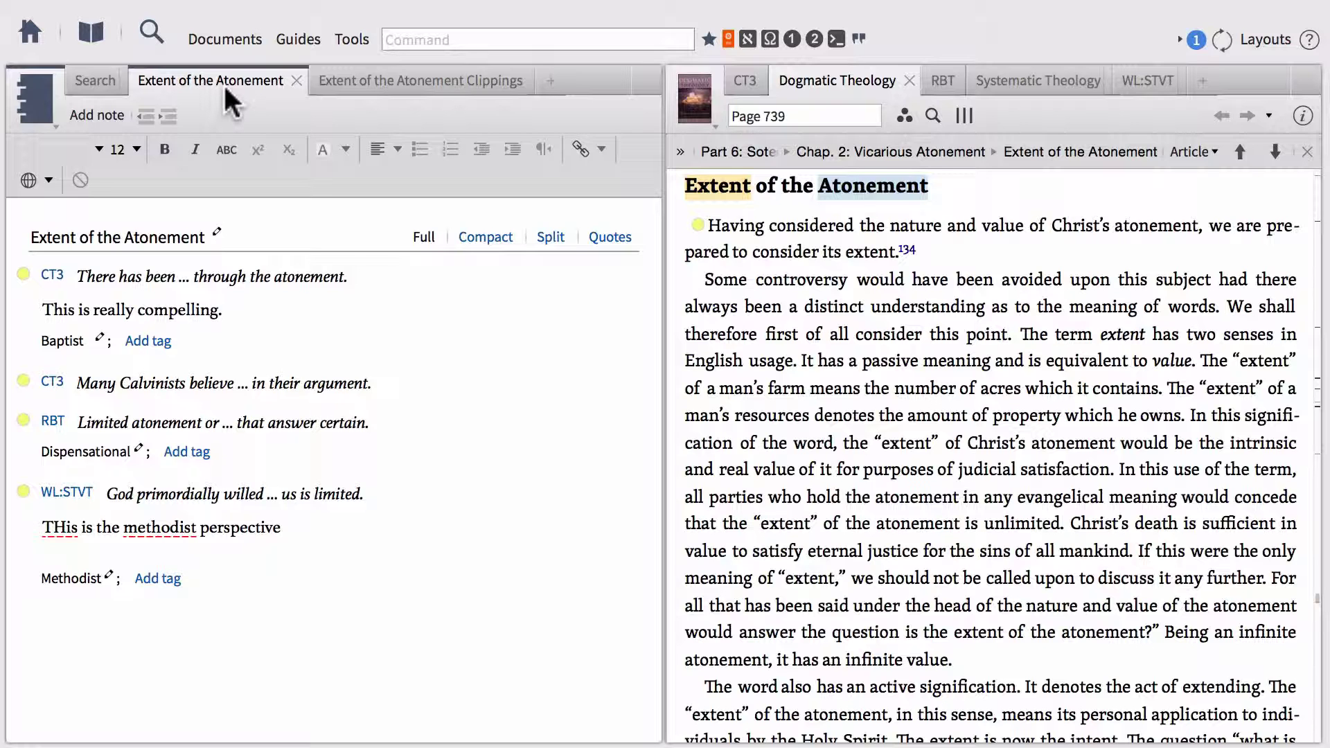
click(388, 79)
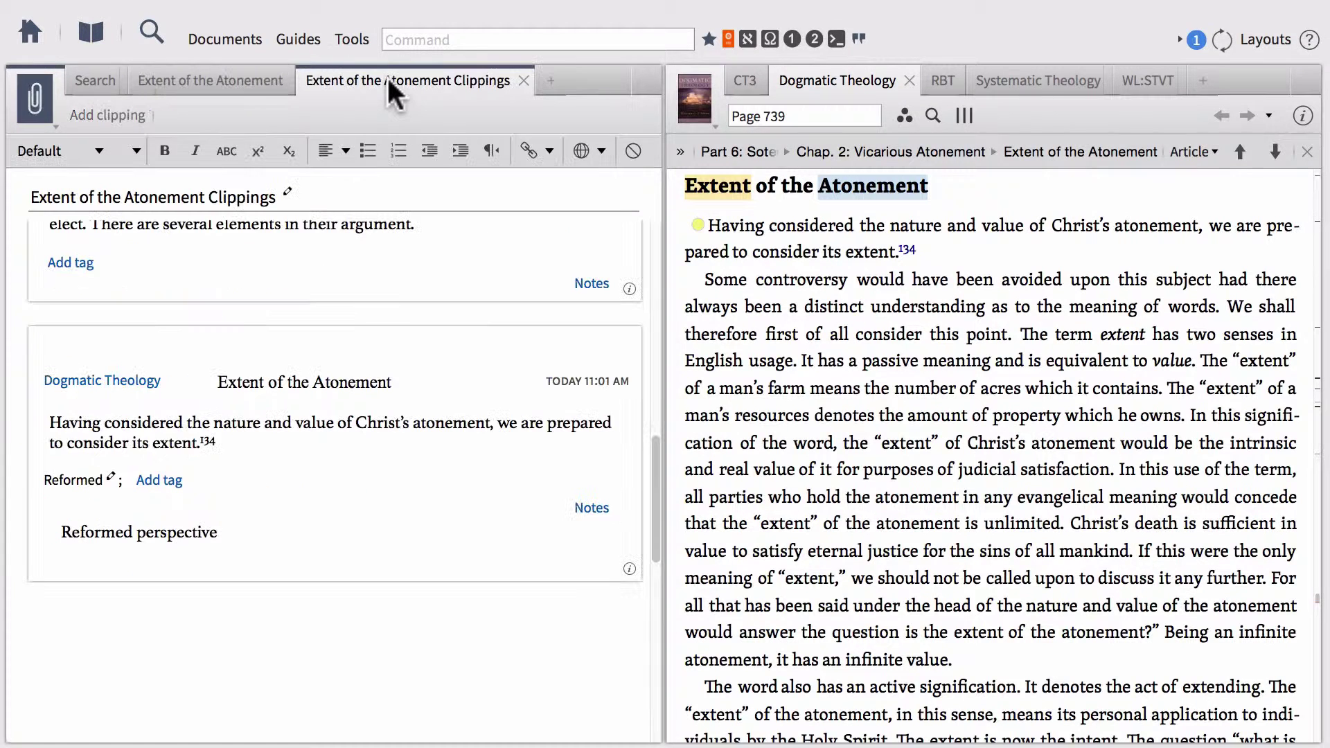
scroll(383, 335, up, 7)
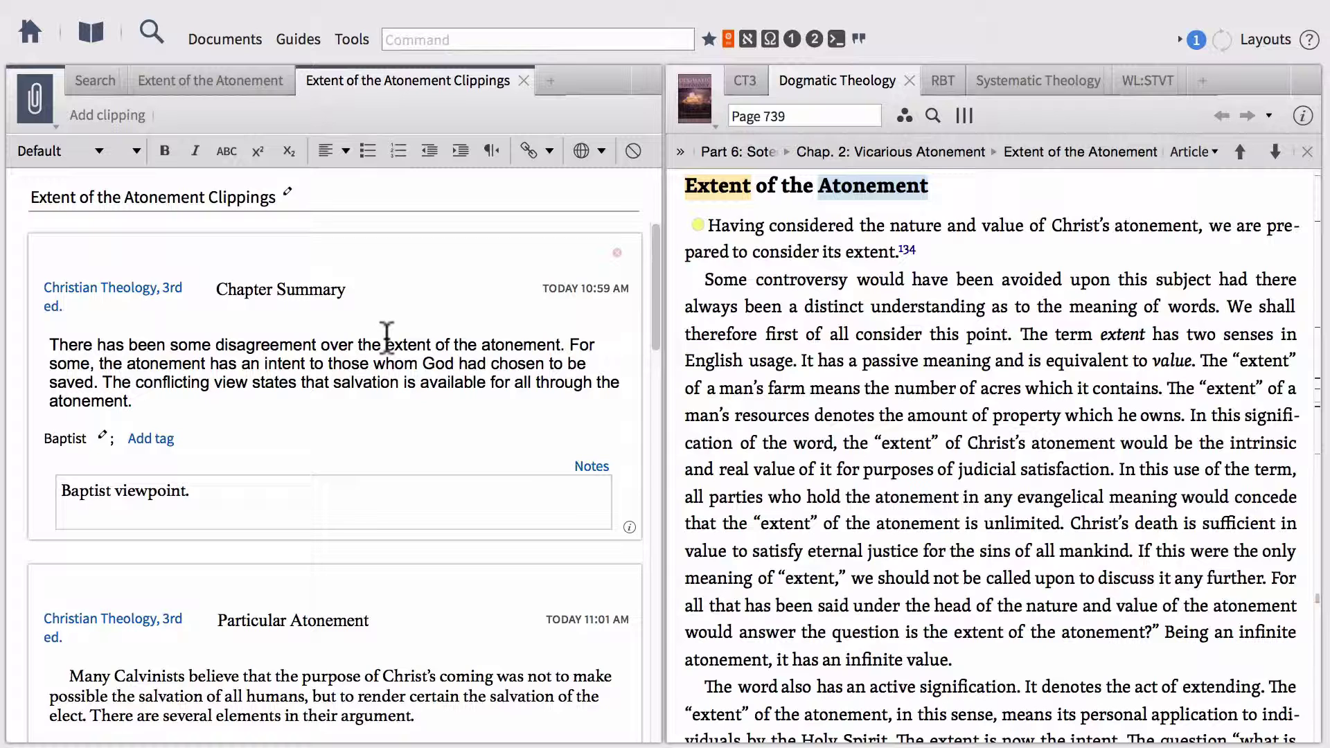
scroll(320, 350, down, 3)
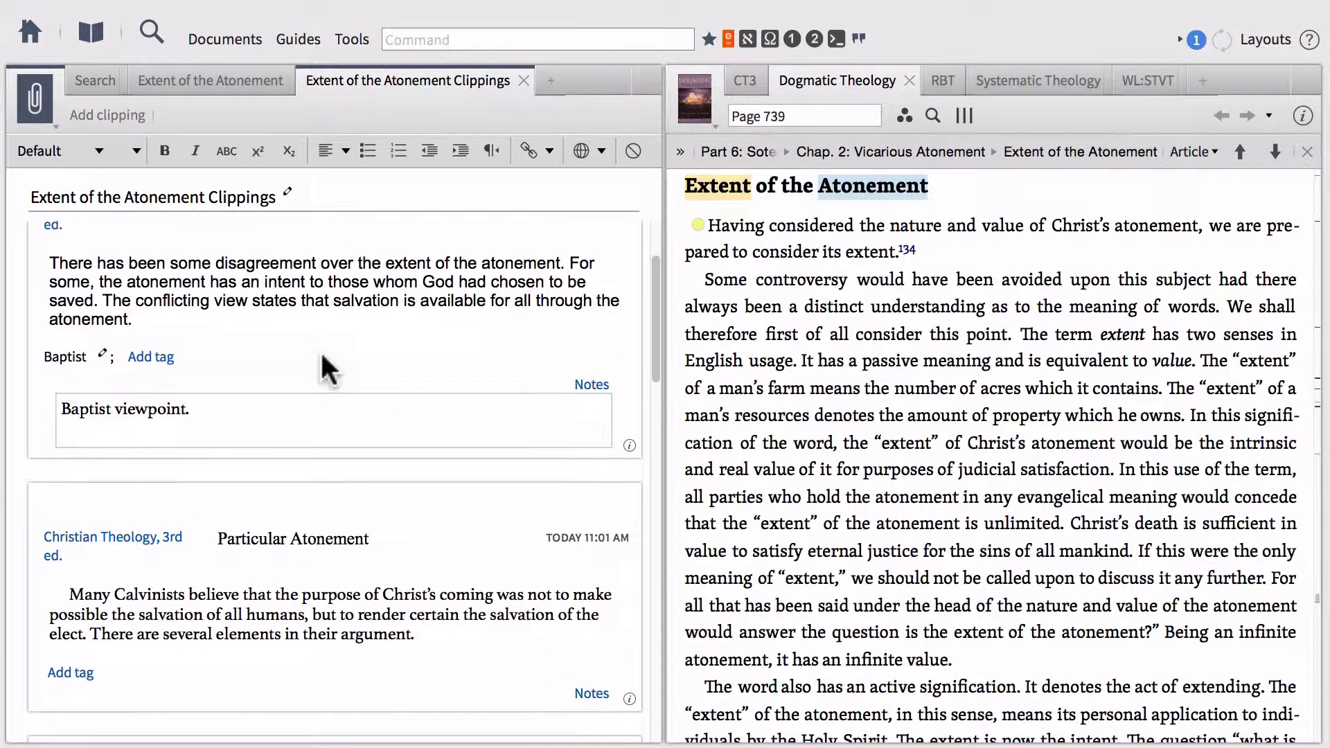
scroll(329, 478, down, 10)
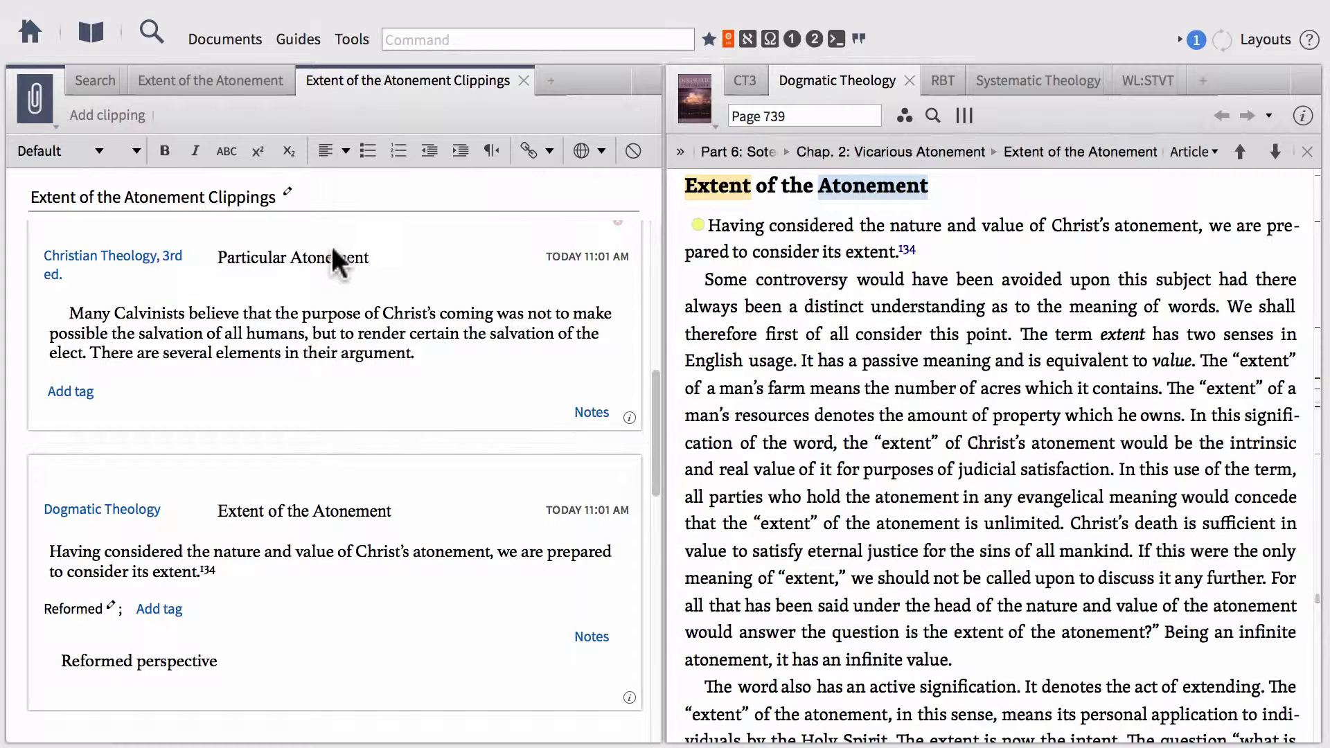
scroll(331, 235, up, 2)
scroll(330, 197, up, 3)
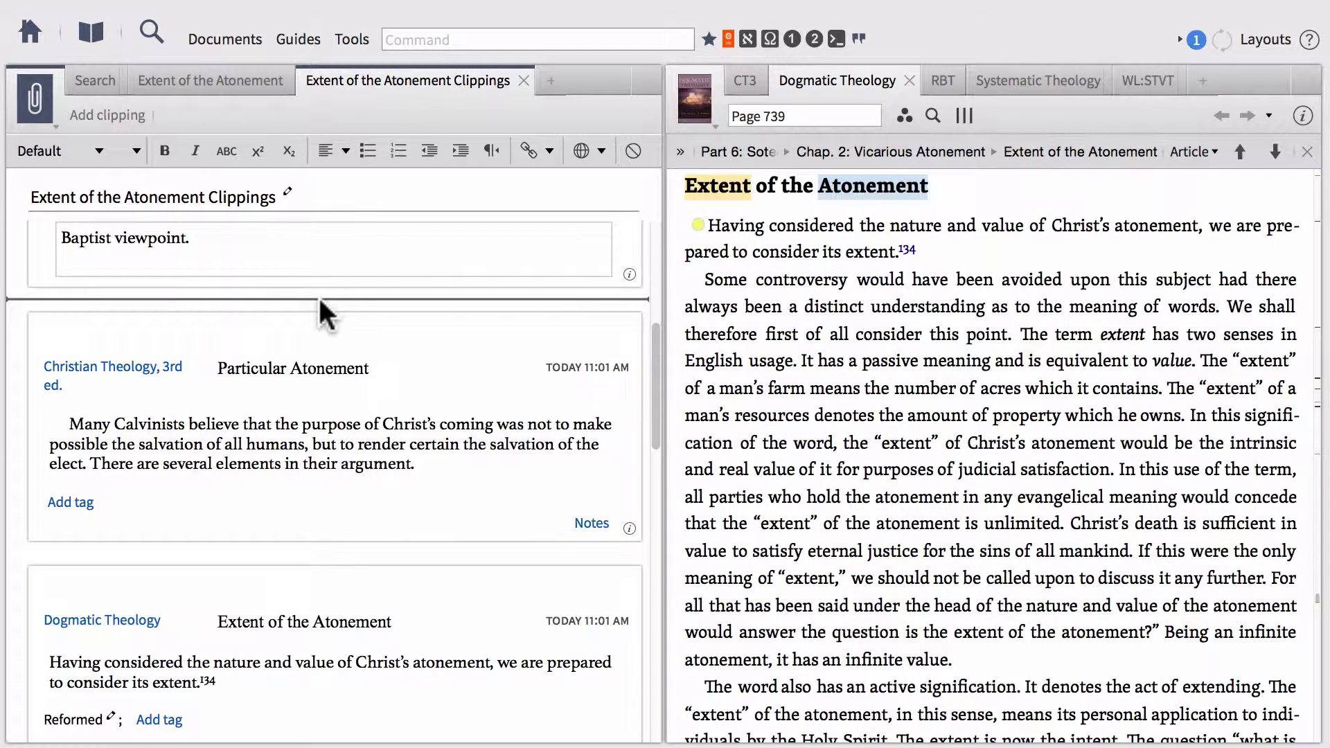
scroll(357, 371, up, 5)
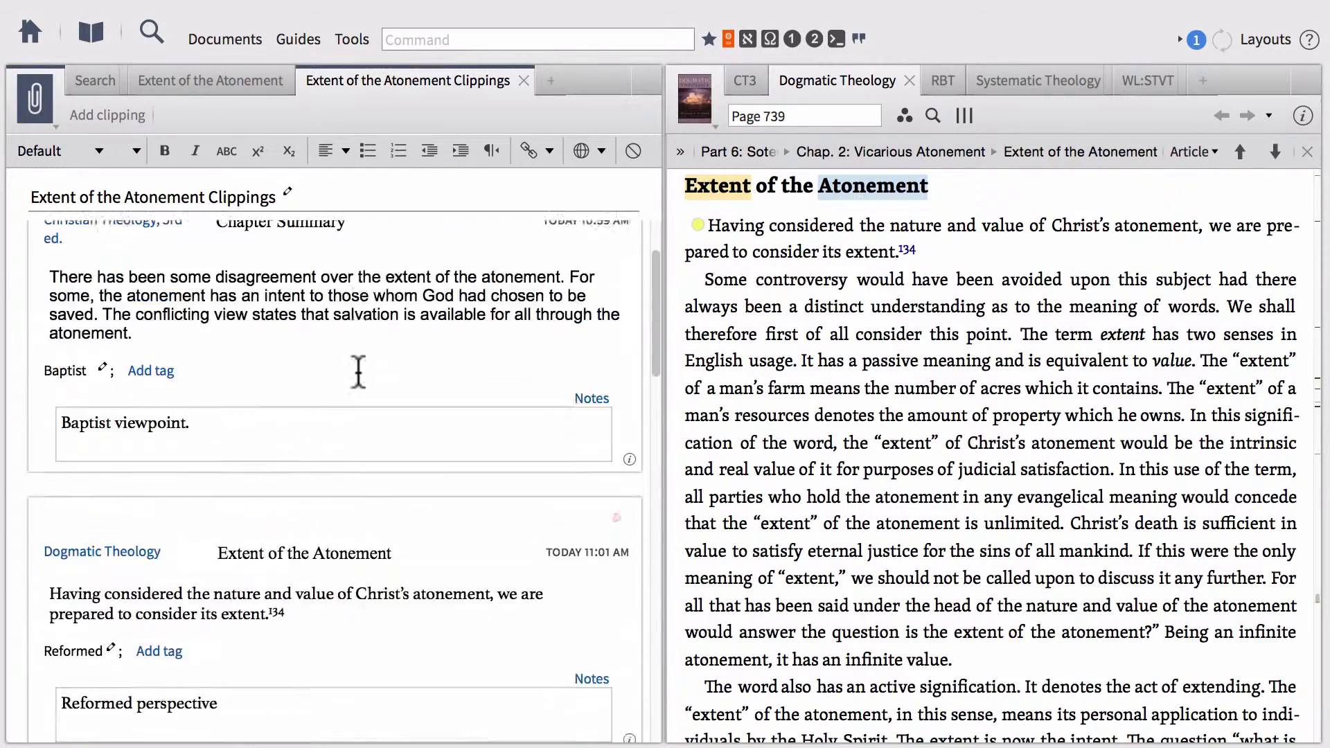
scroll(509, 356, down, 5)
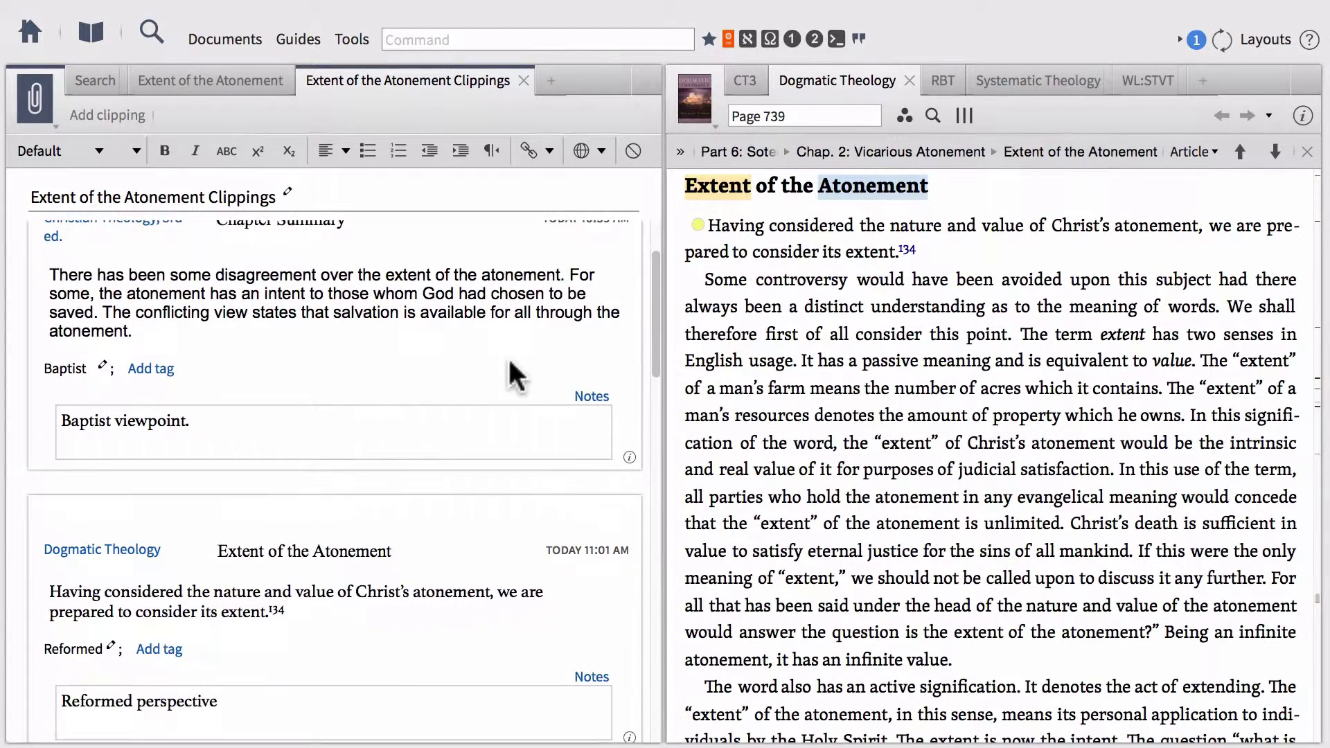
scroll(510, 362, down, 5)
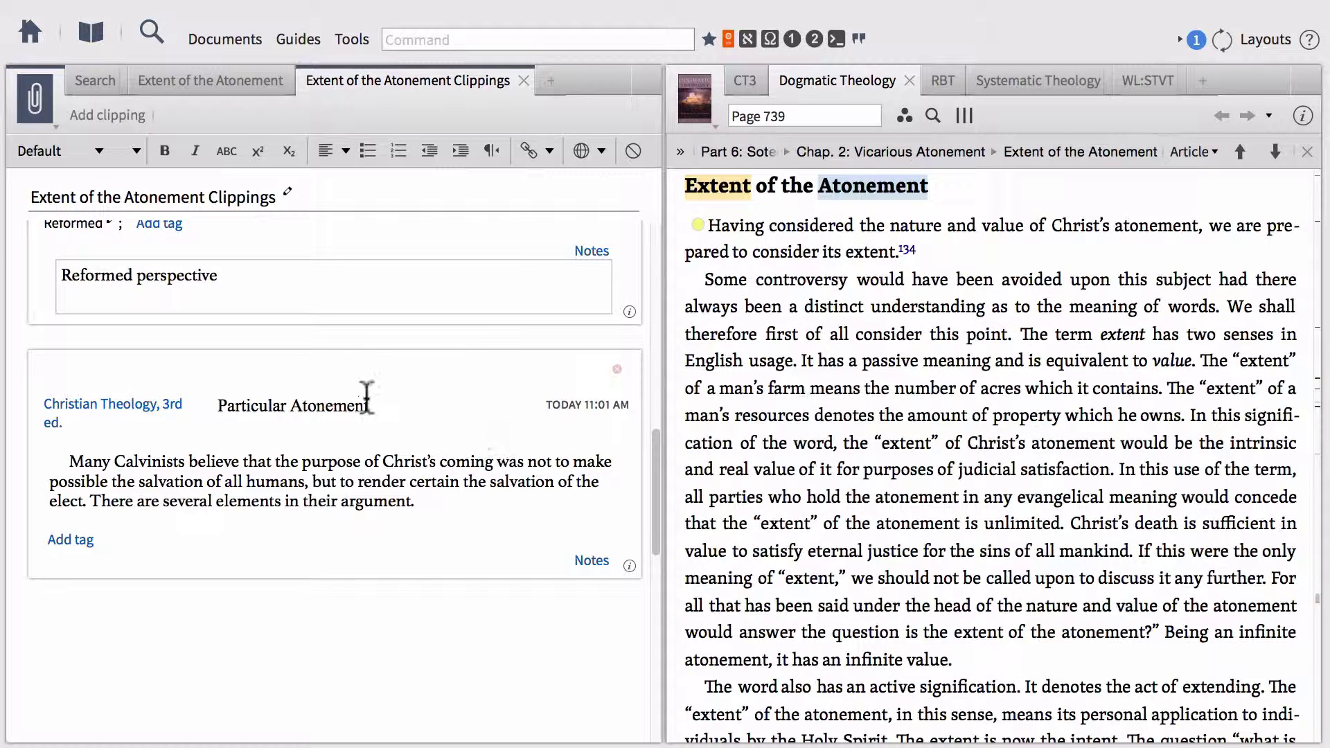
click(616, 370)
scroll(388, 450, up, 5)
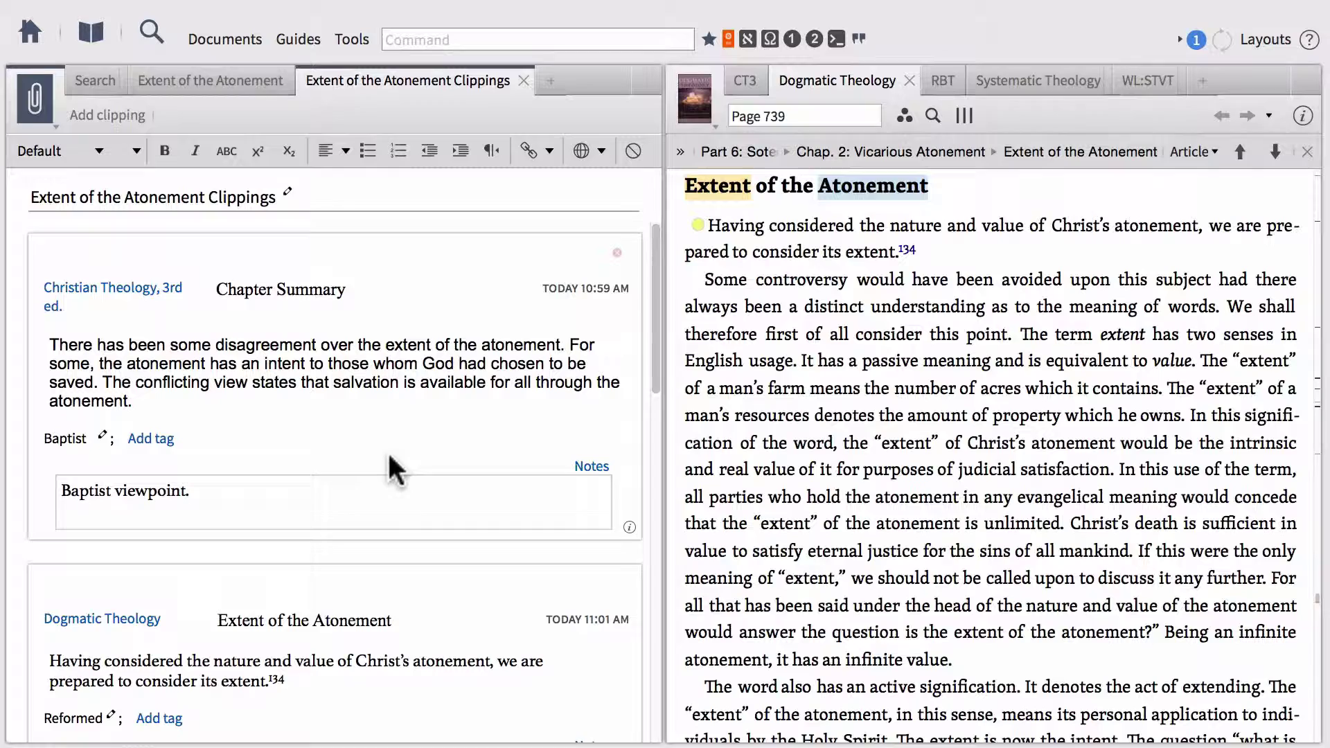
- Check the Extent of the Atonement notes and return to the reordered clippings document
click(215, 82)
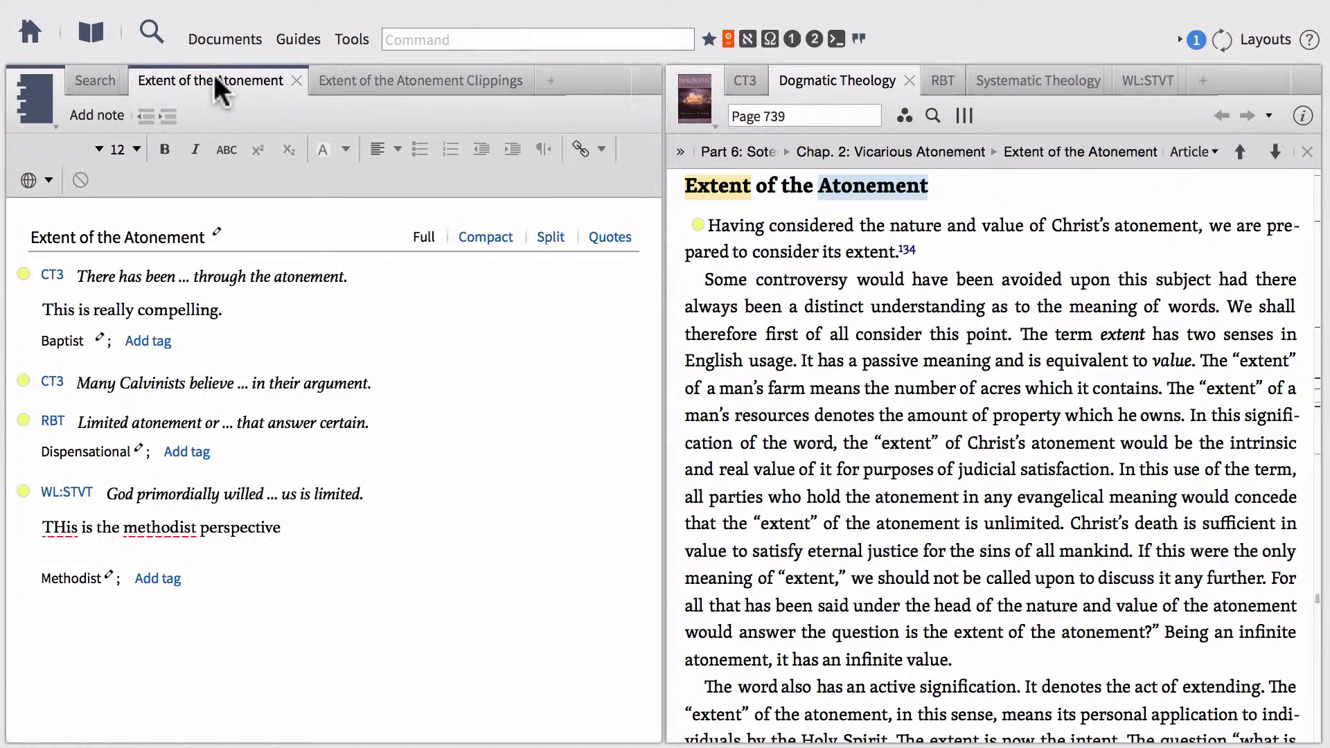
click(377, 83)
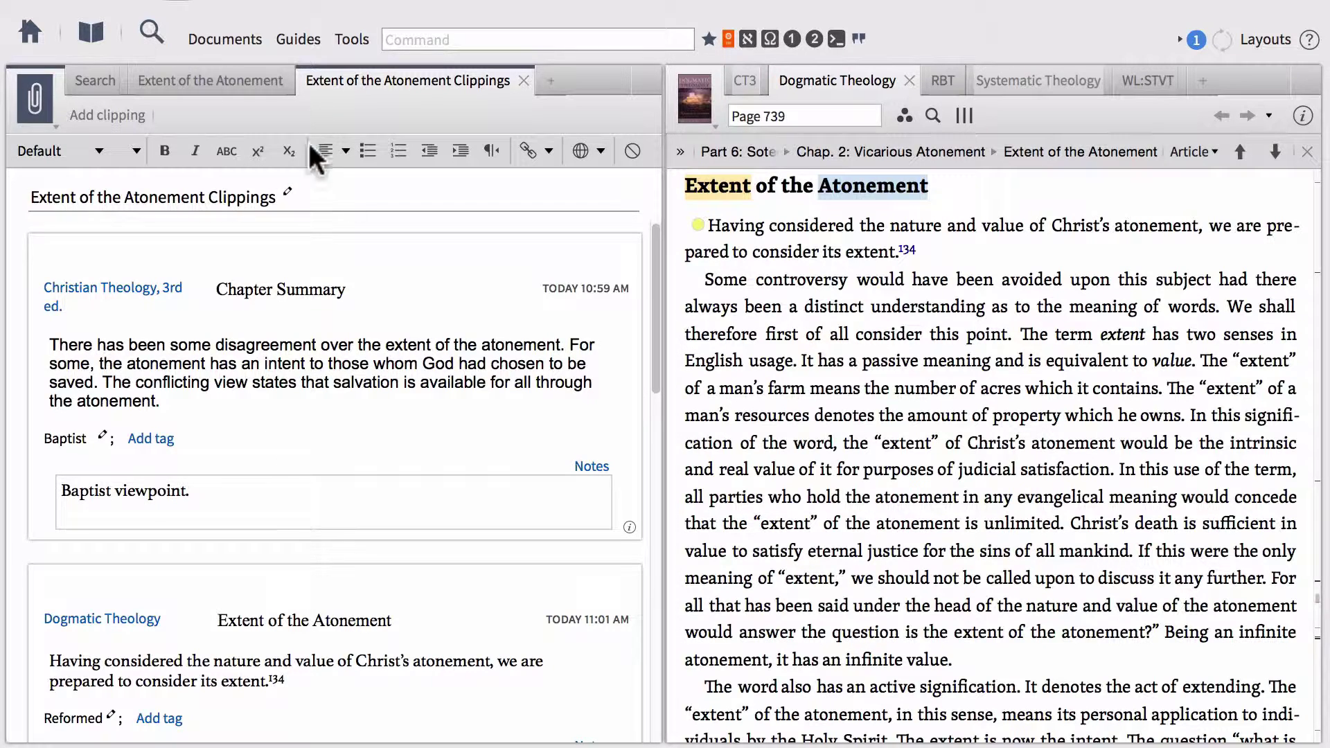
- Search Your Documents for 'baptist', giving 9 results in 8 documents
key(ctrl+shift+s)
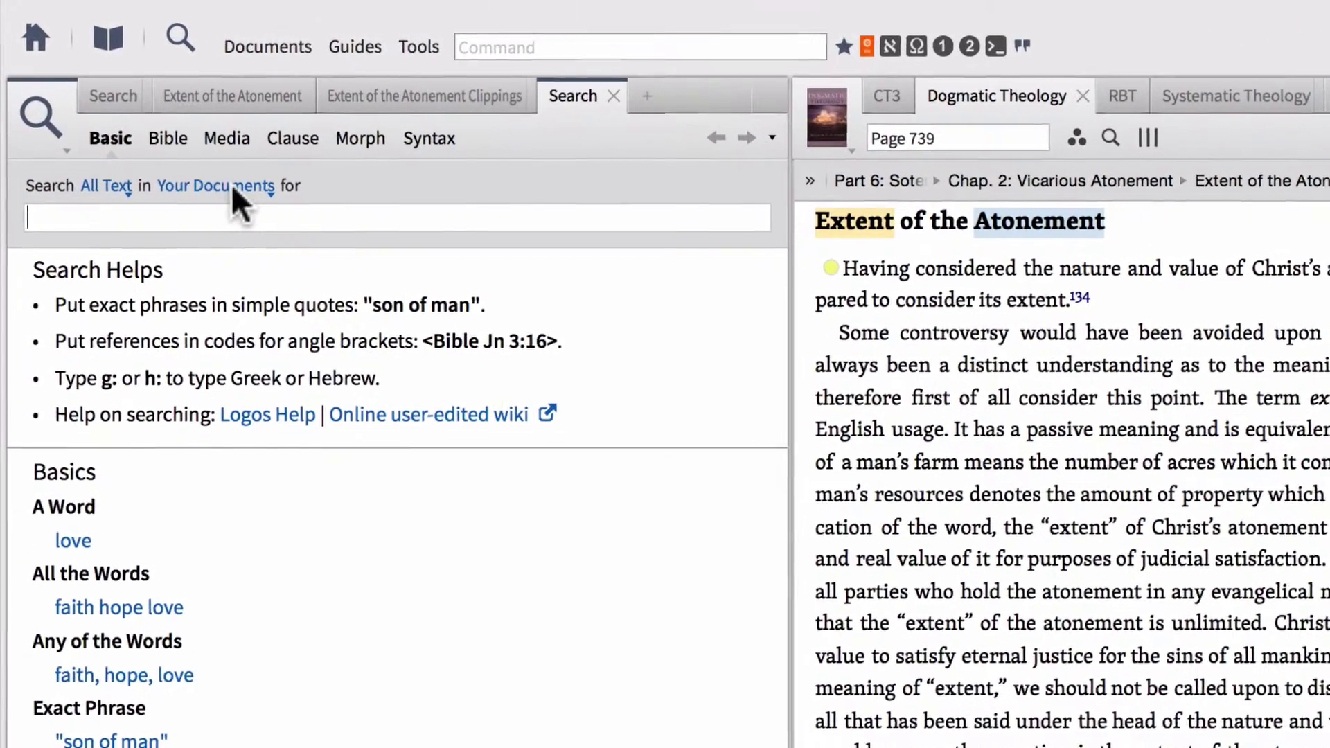
text(b)
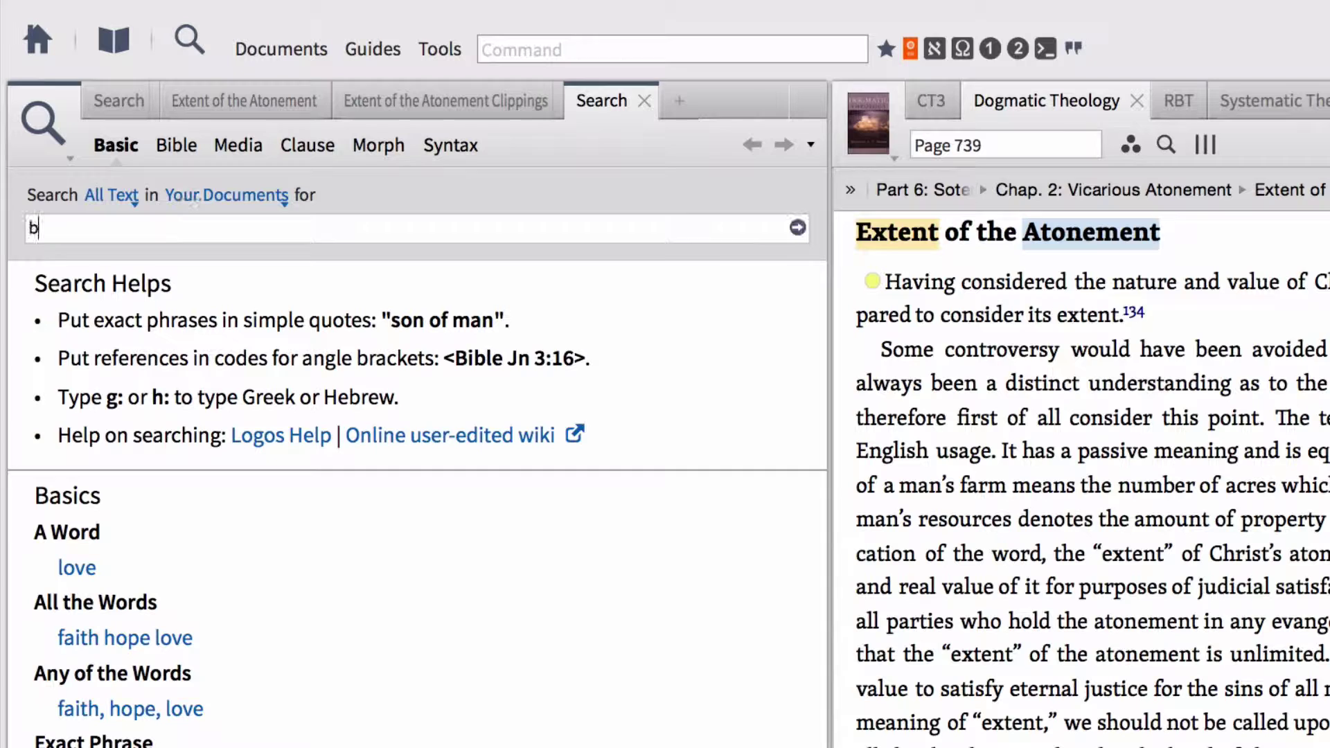
text(aptist)
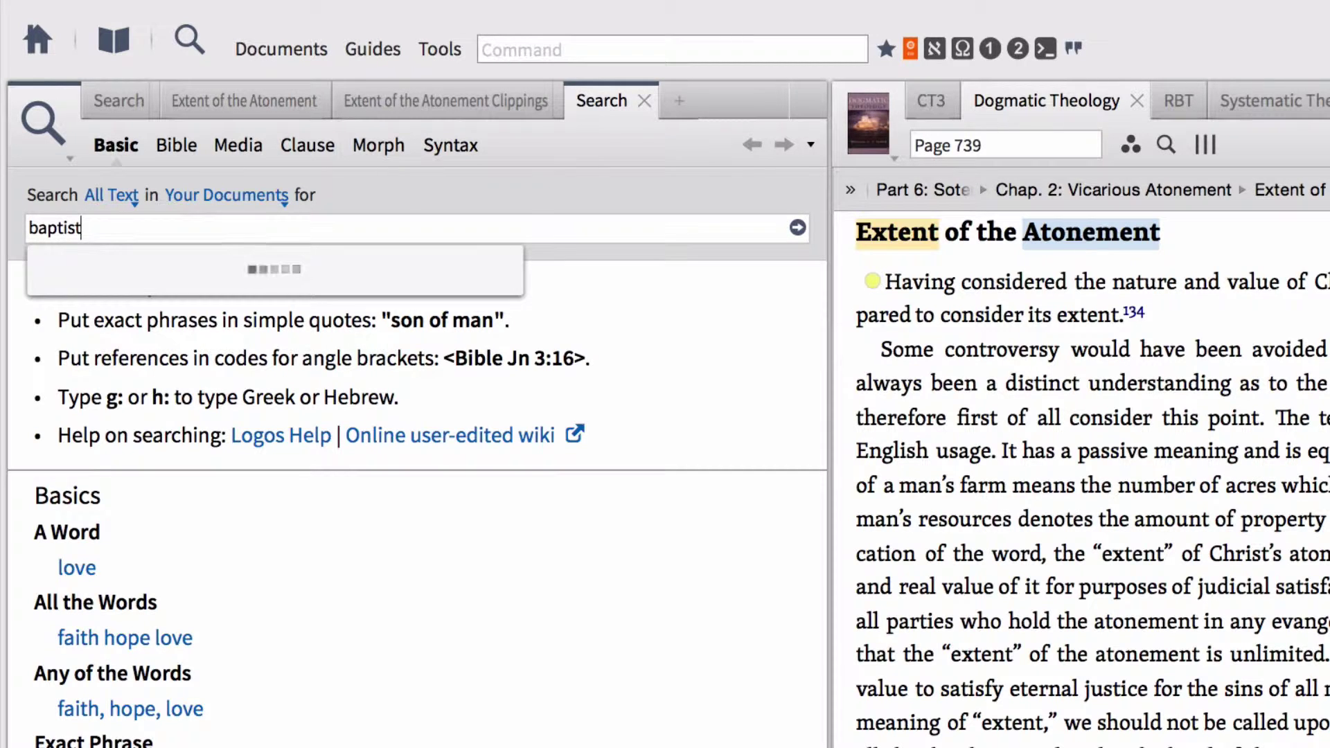
key(Return)
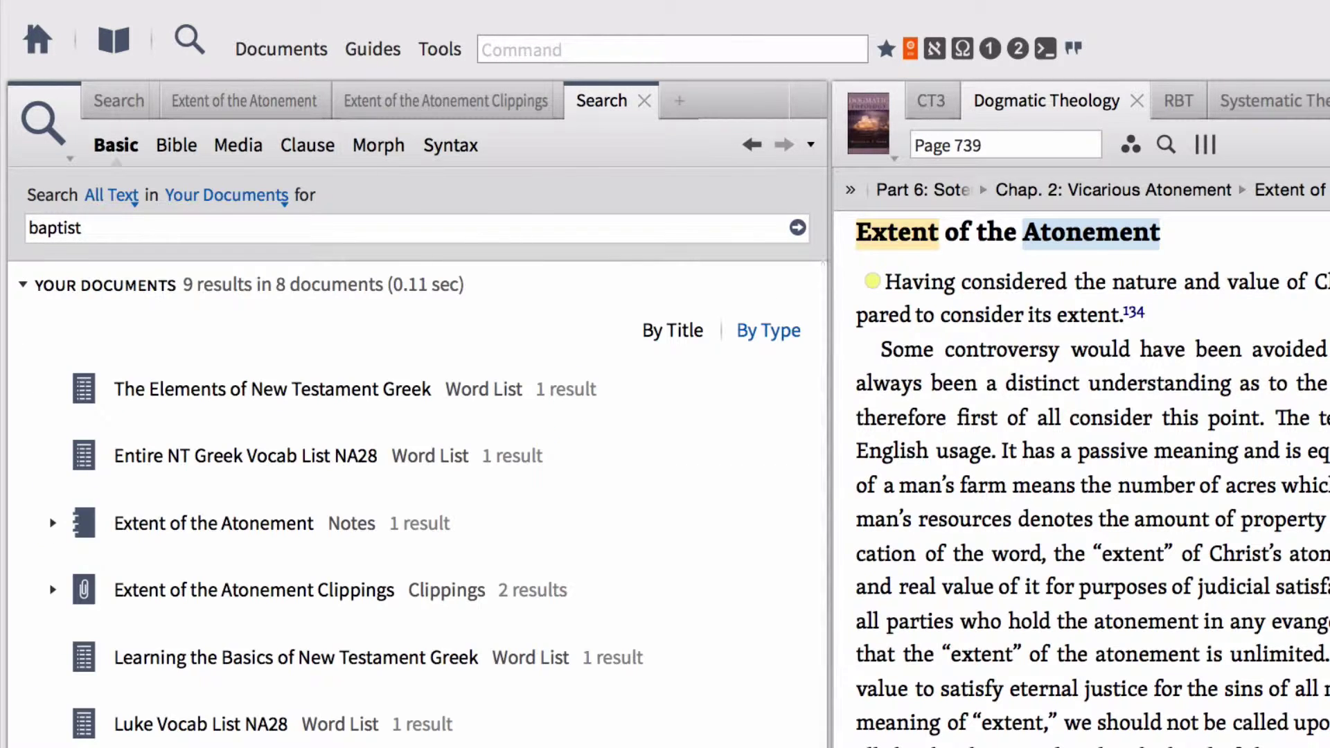
scroll(639, 401, down, 1)
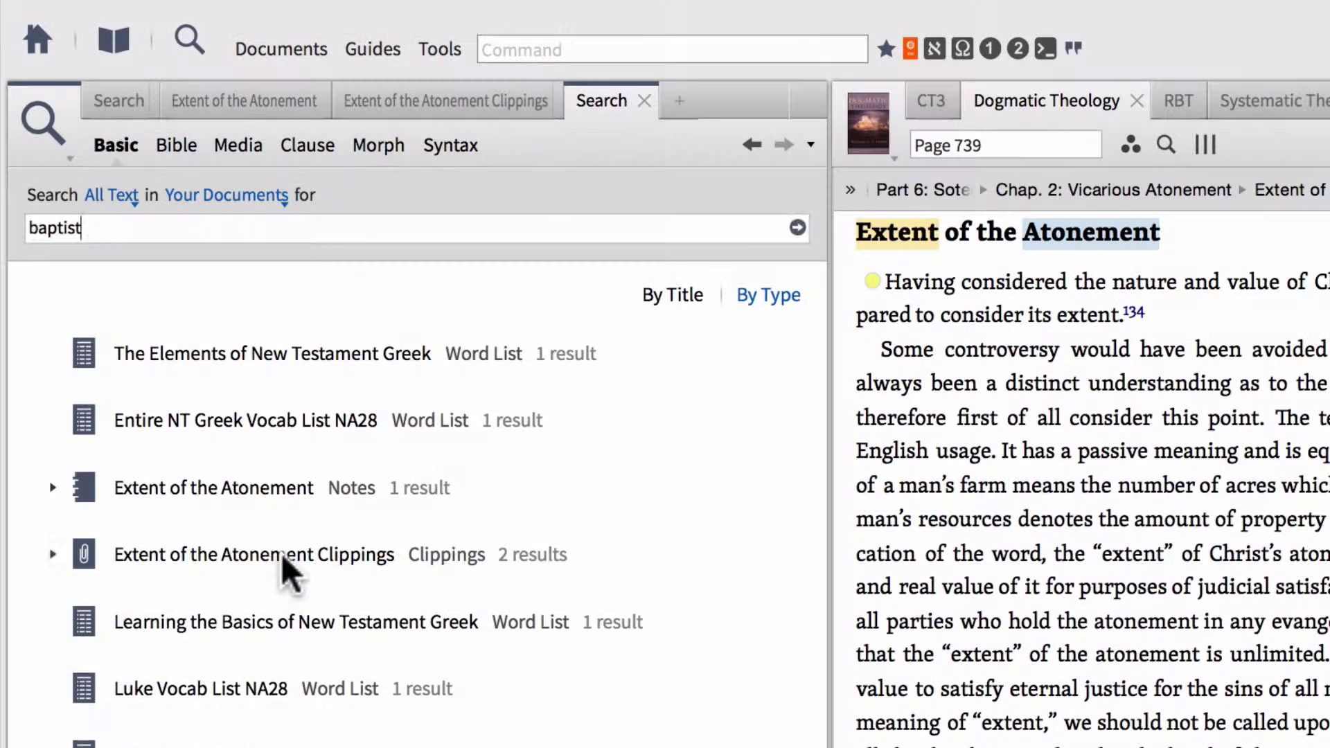
- Expand the Clippings match and open the Baptist-tagged Chapter Summary clipping, then return to Search
click(282, 555)
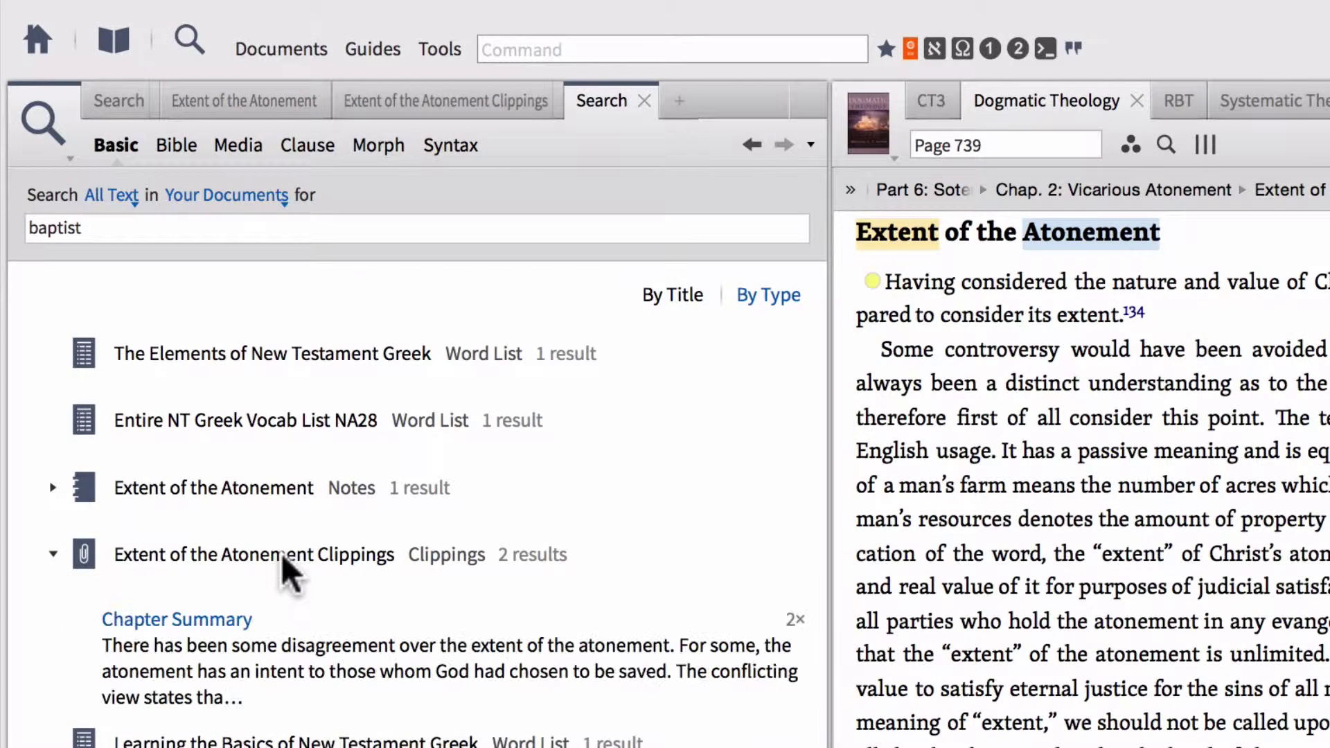
scroll(450, 593, down, 2)
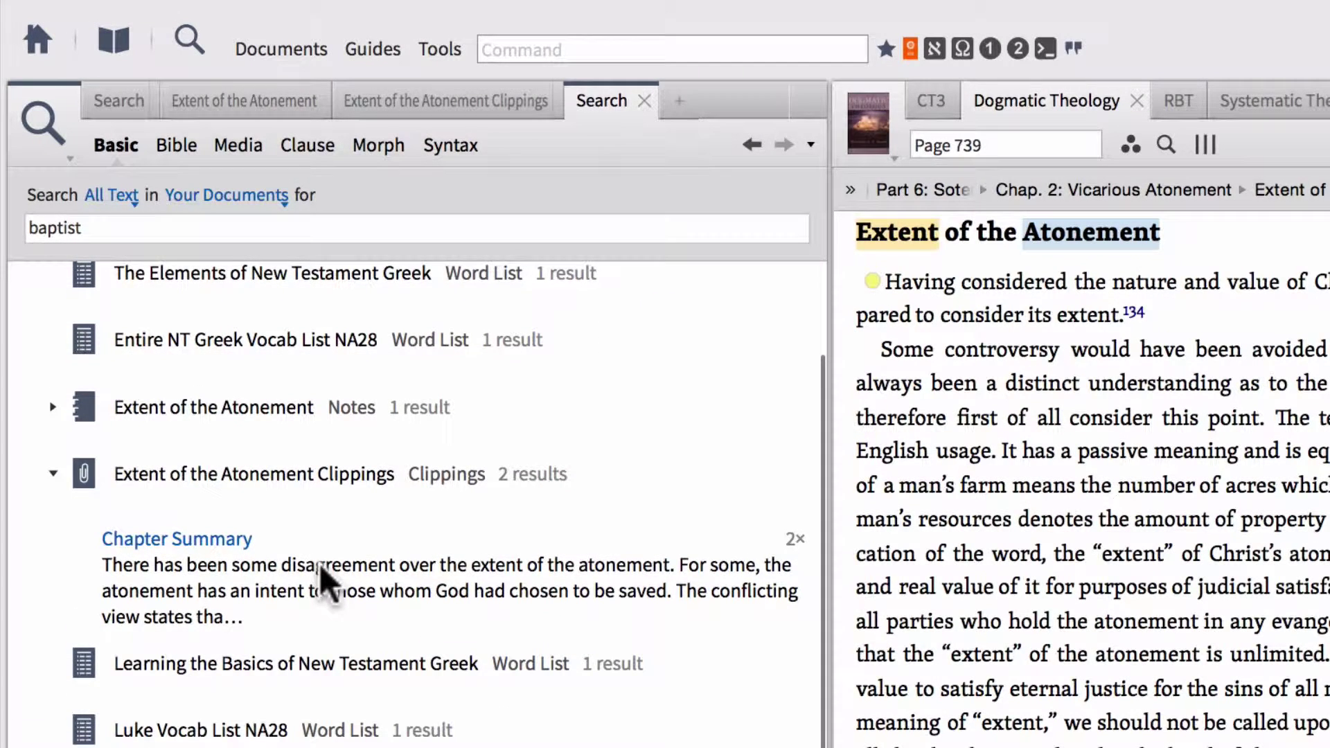
click(226, 544)
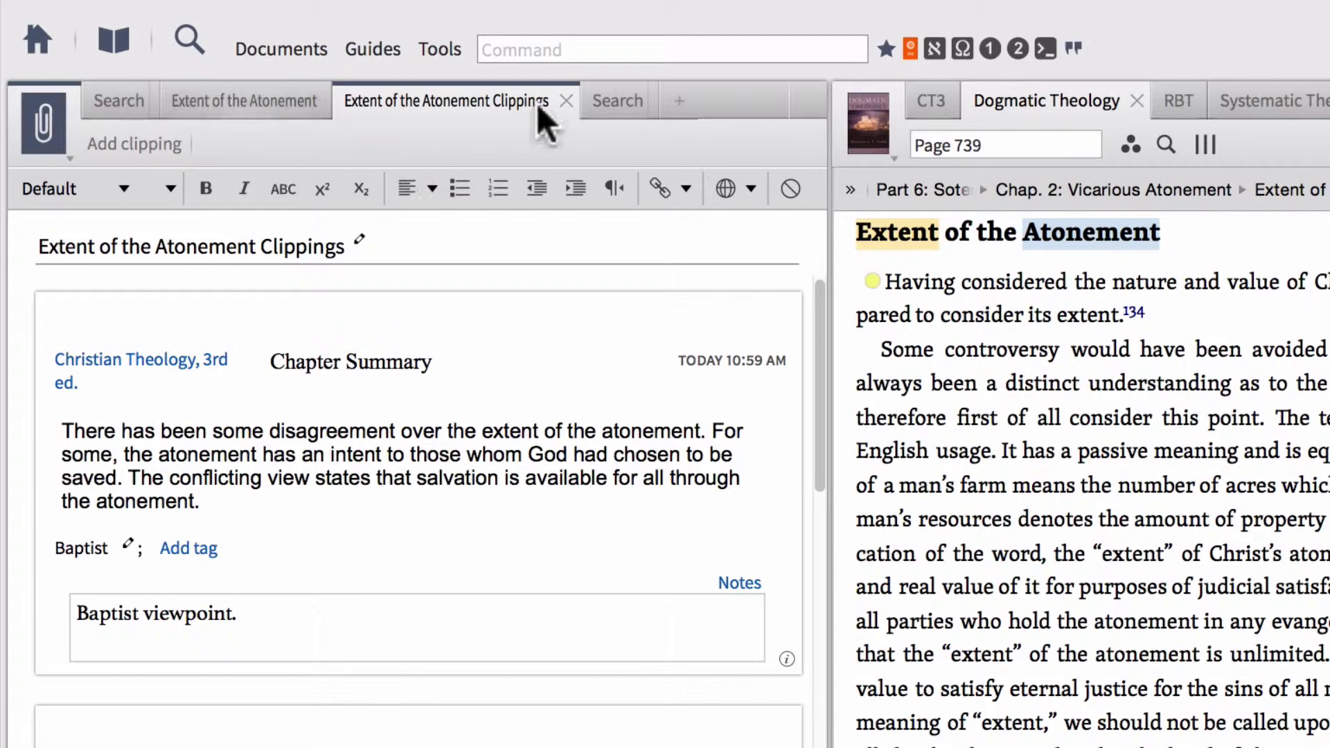
click(590, 102)
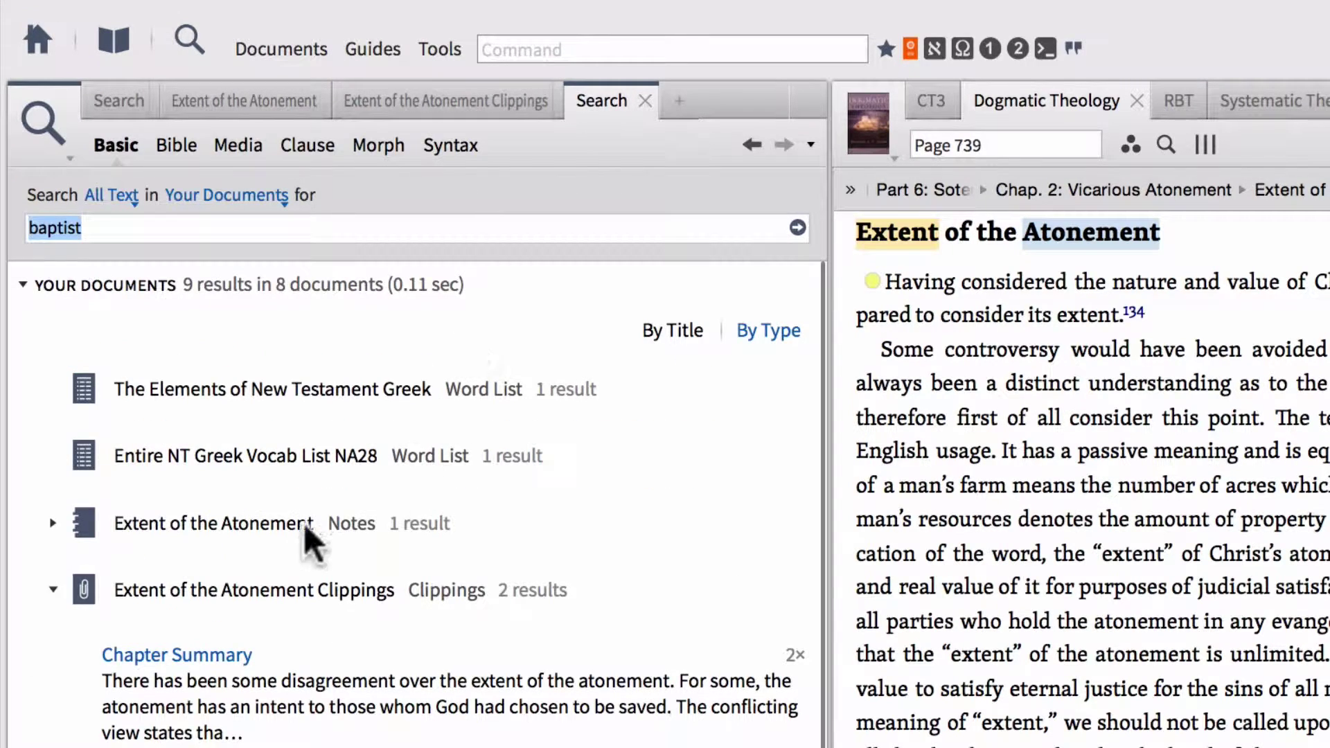
- Expand the Extent of the Atonement notes match and open the tagged note, then return to Search
click(279, 528)
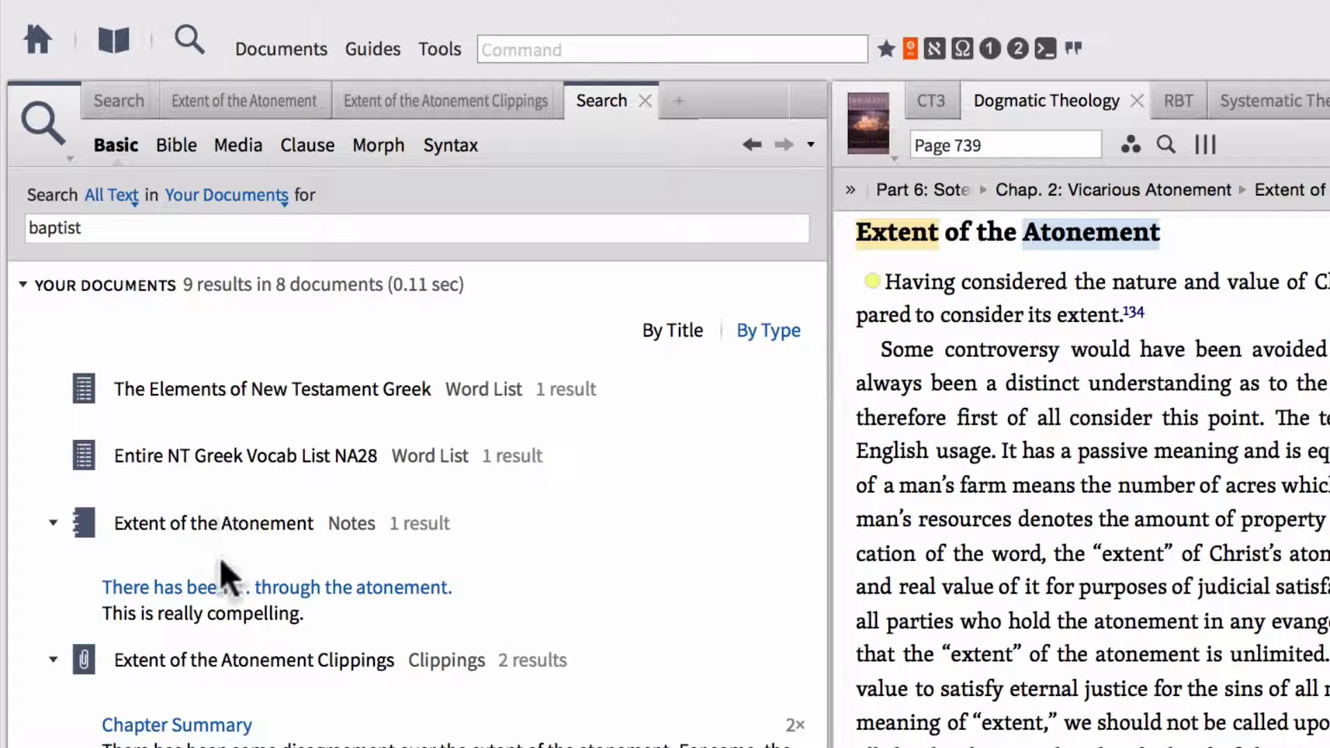
click(216, 589)
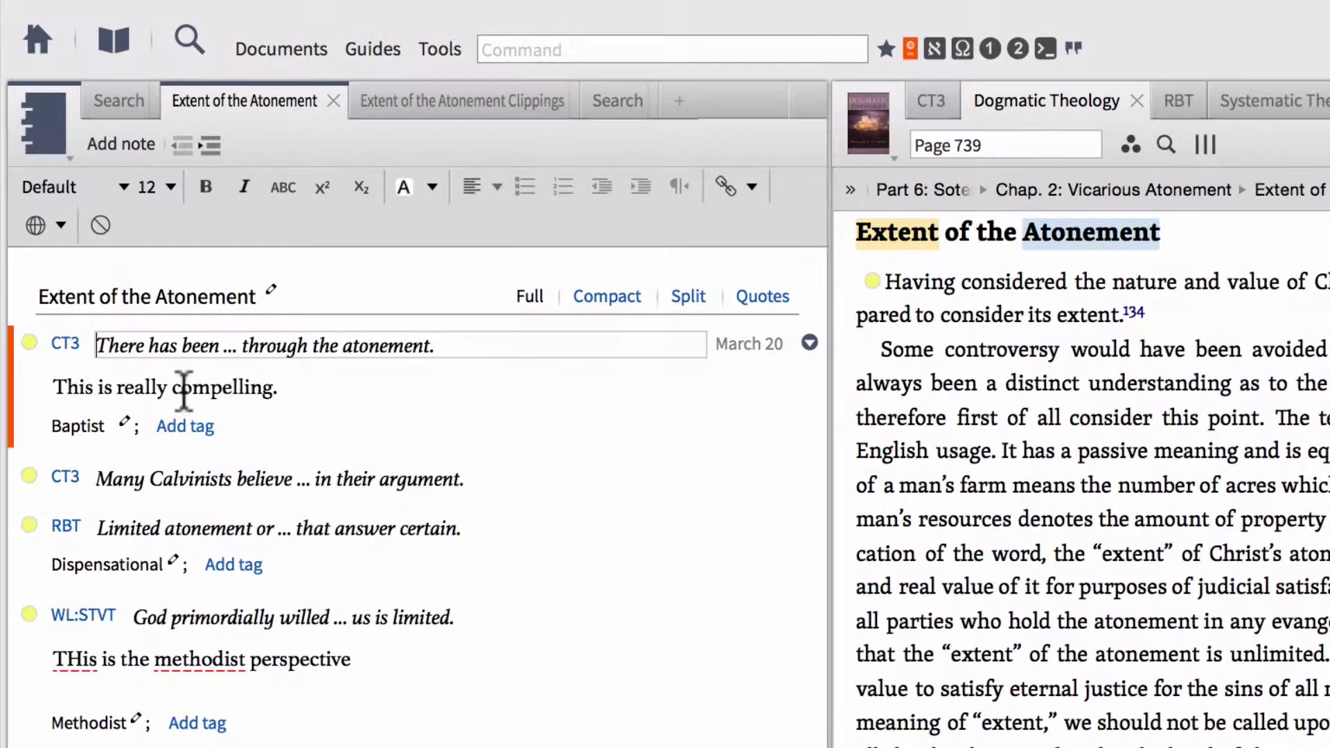
click(609, 100)
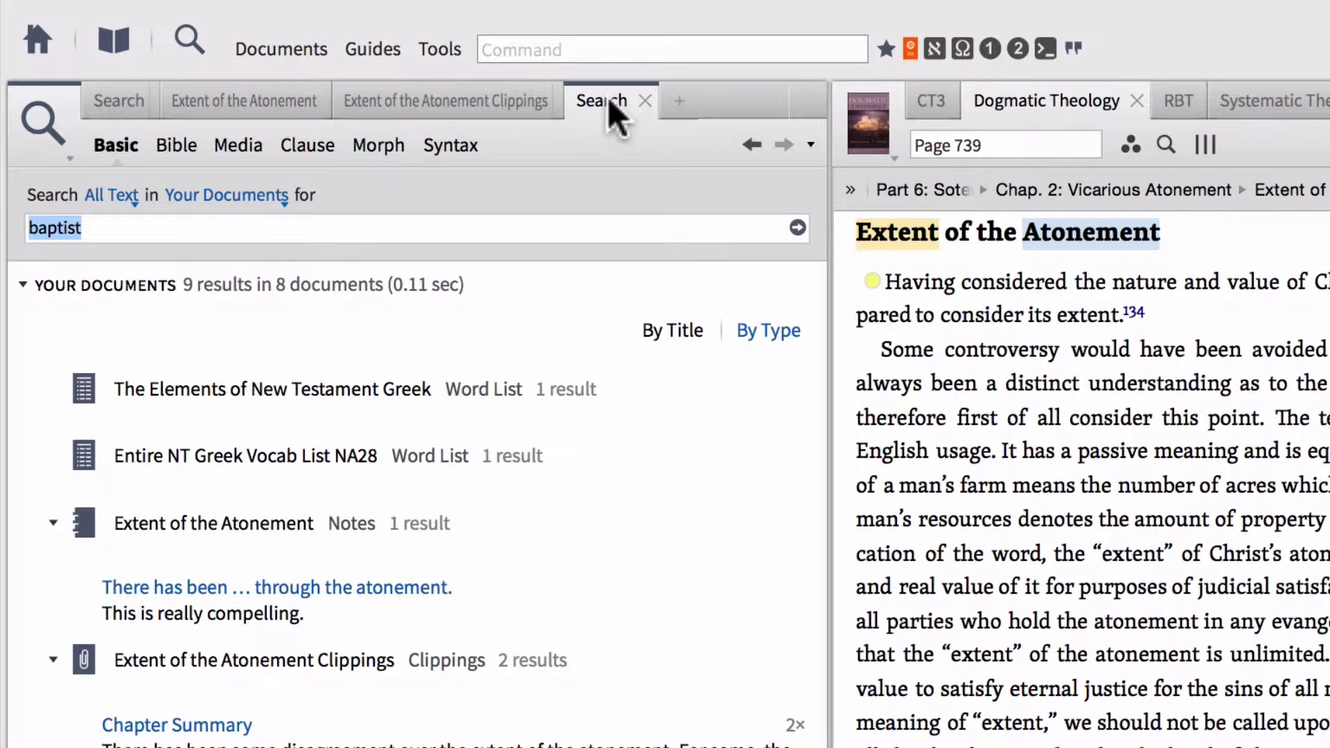
- Search your documents for 'reformed' and expand the Clippings match (11 results in 6 documents)
text(reformed)
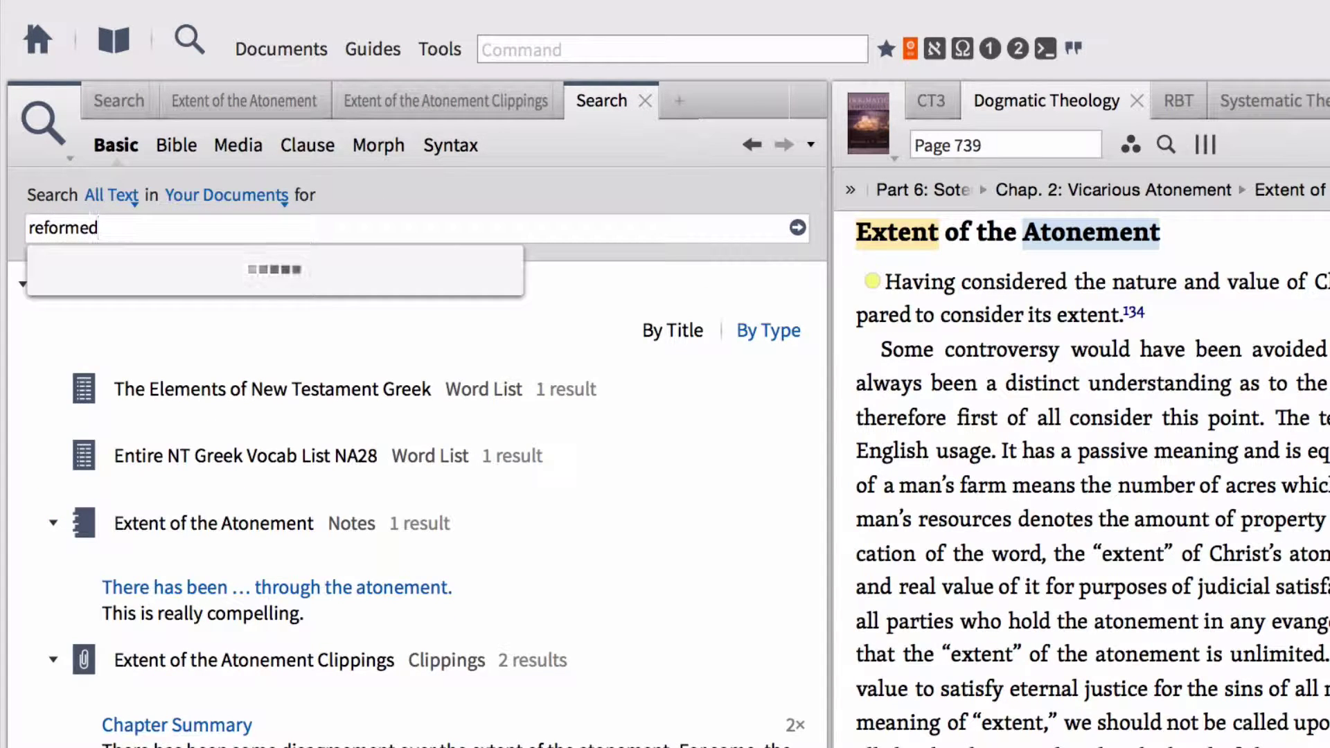
key(Return)
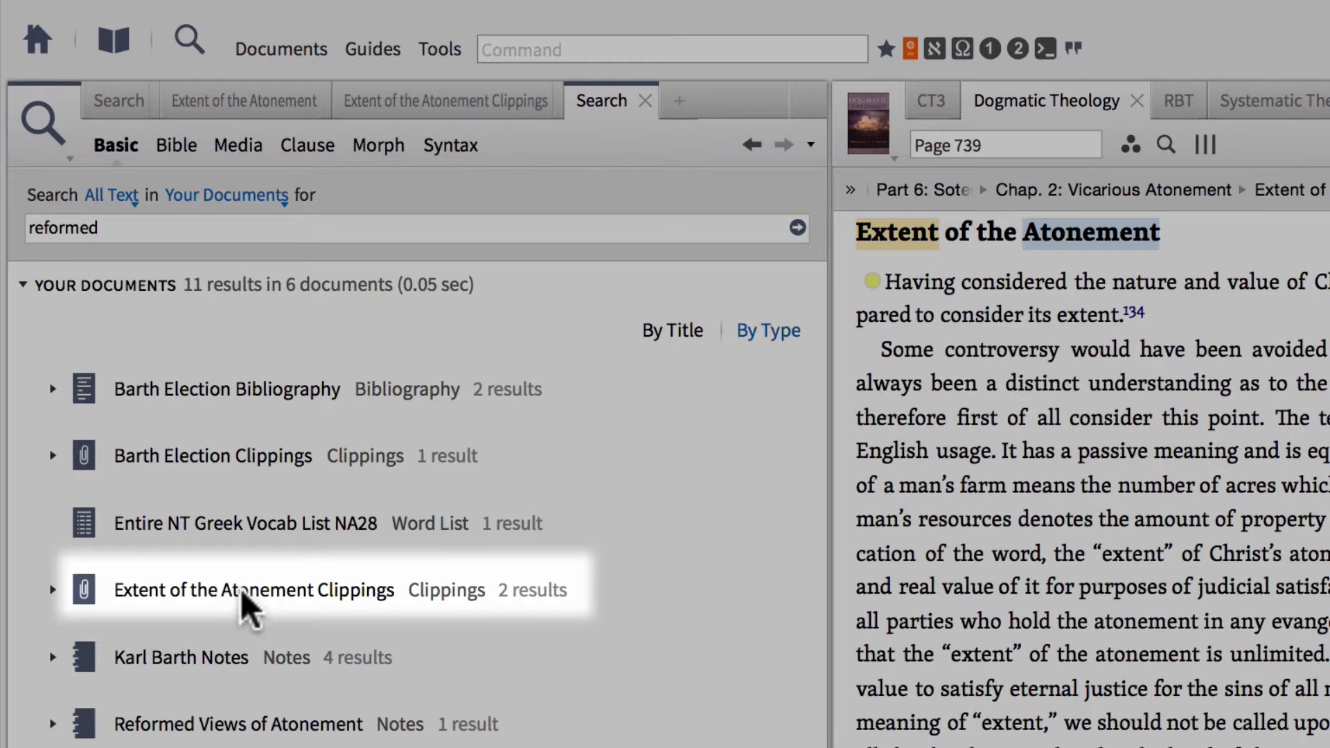
click(219, 603)
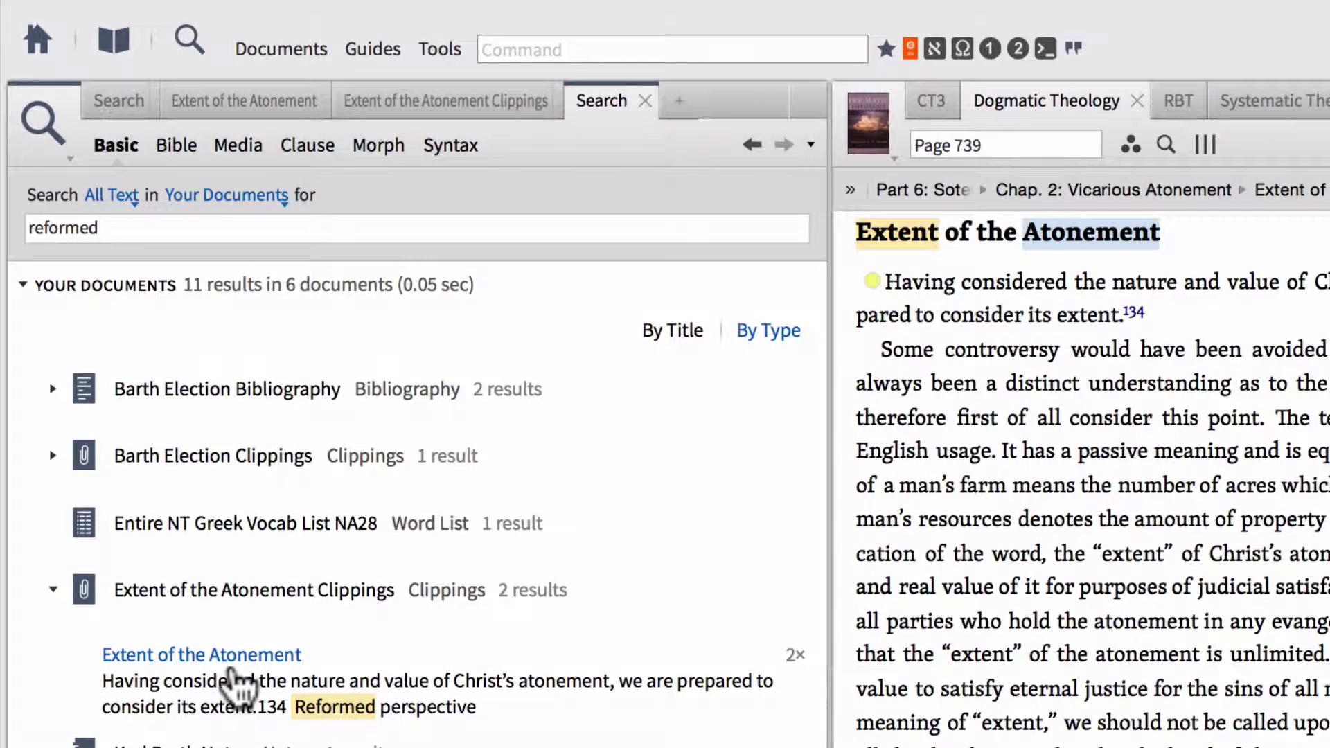
- Open the Reformed-tagged clipping, then go back to the atonement clippings document
click(332, 703)
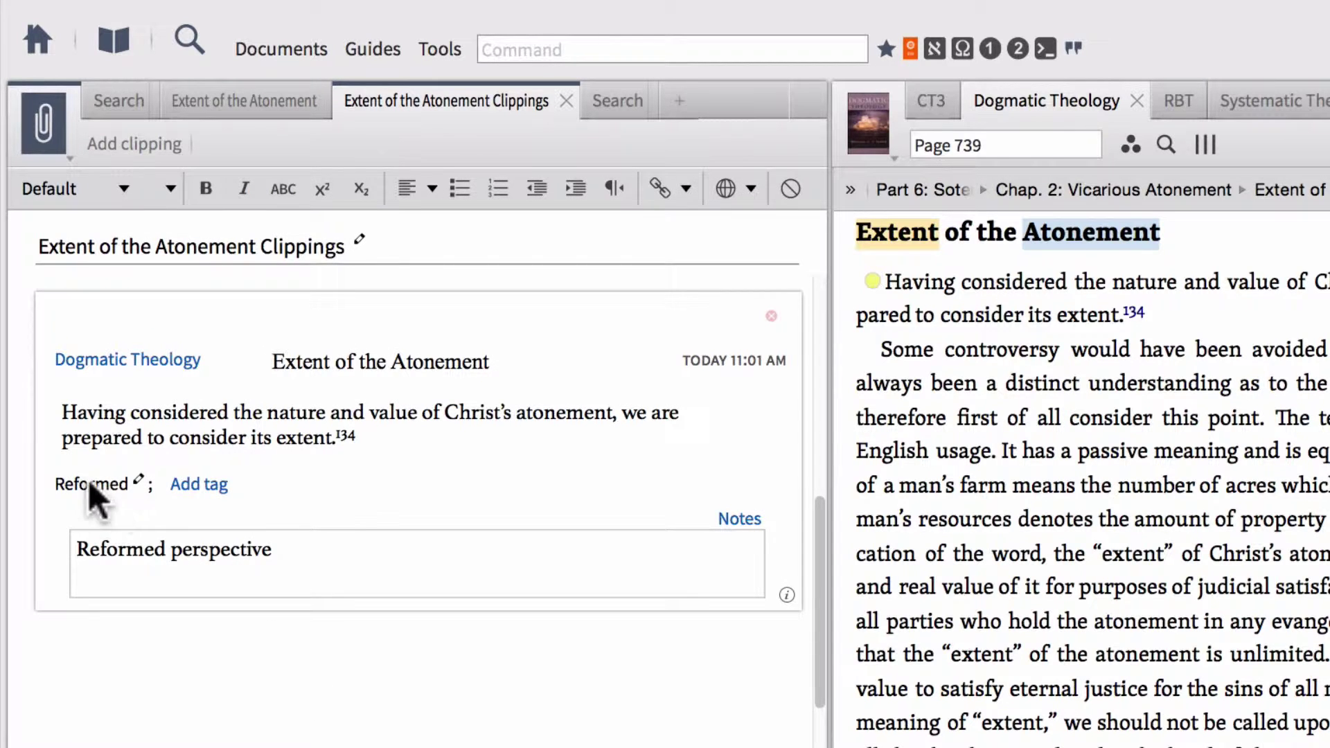
click(602, 108)
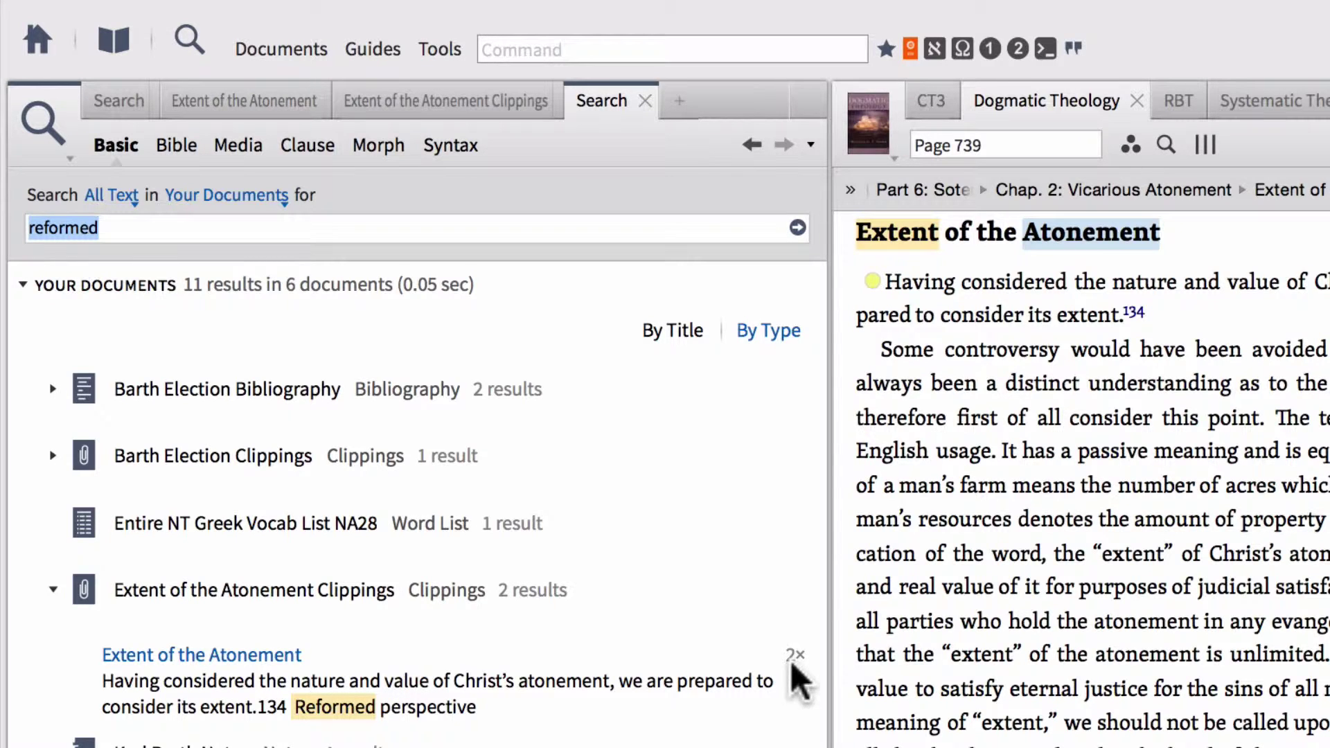
click(435, 103)
- Filter the clippings document to 'baptist' with the find filter
scroll(493, 340, up, 5)
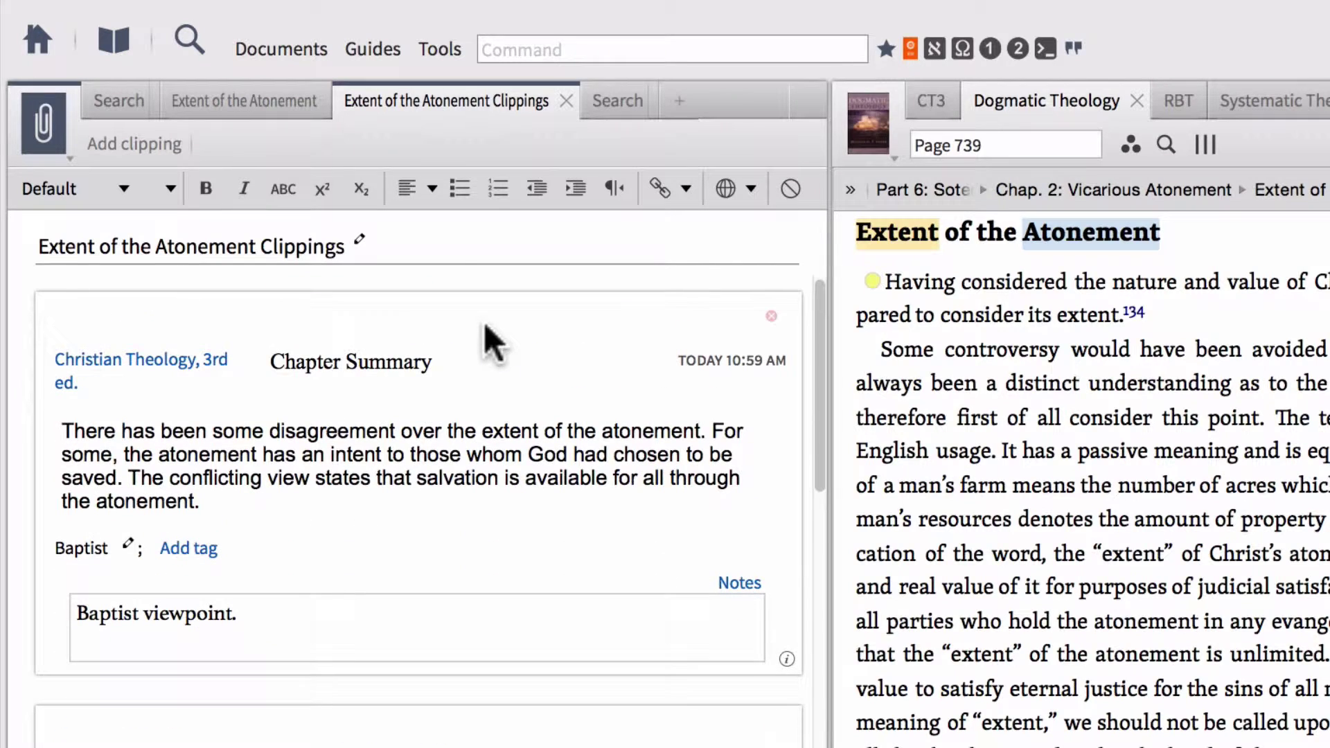
key(ctrl+f)
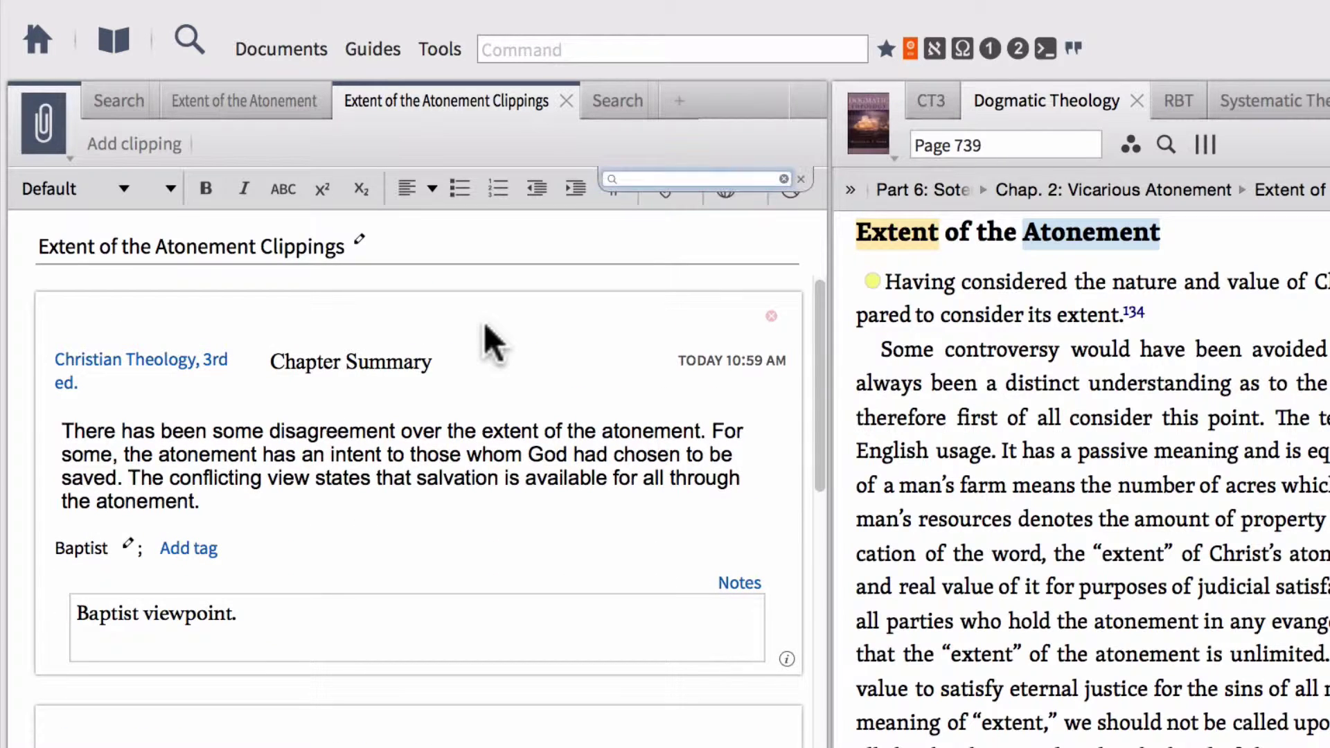
text(baptist)
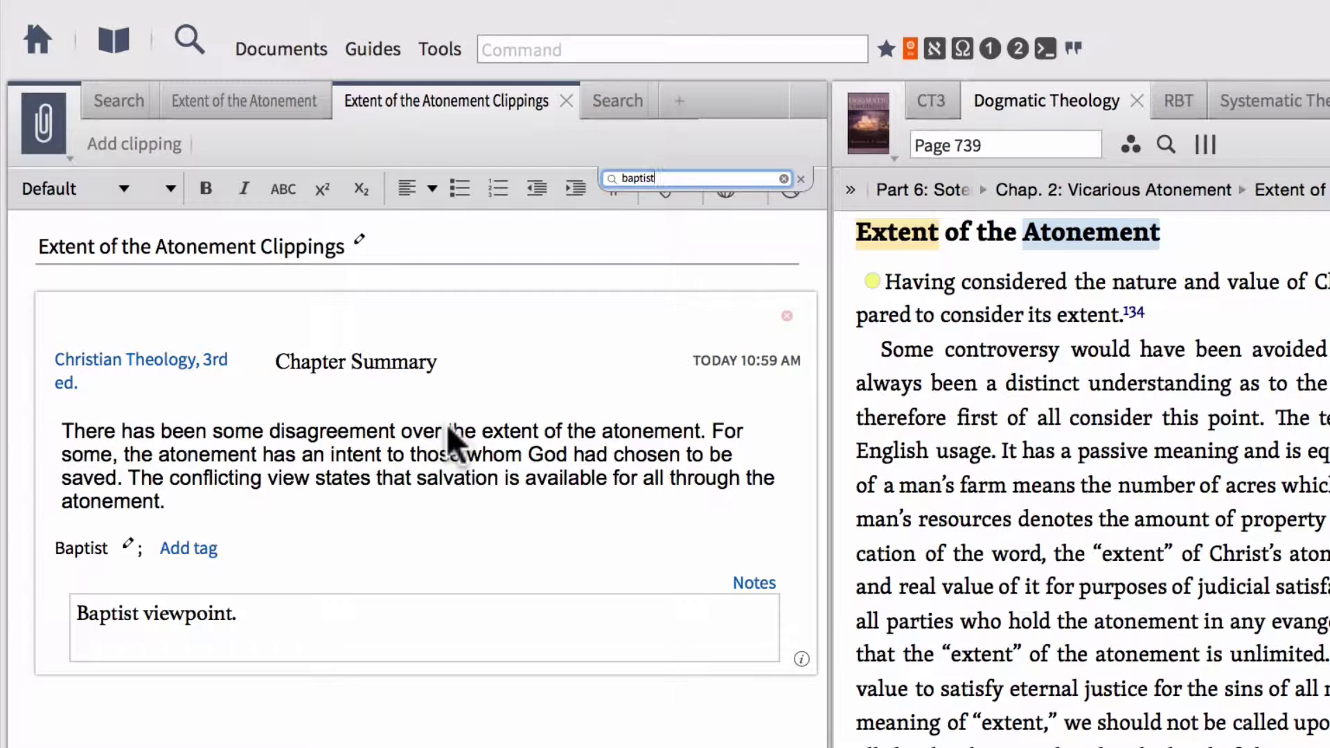
- Change the clippings filter to 'reformed', then clear it so all clippings show again
double_click(665, 178)
text(reform)
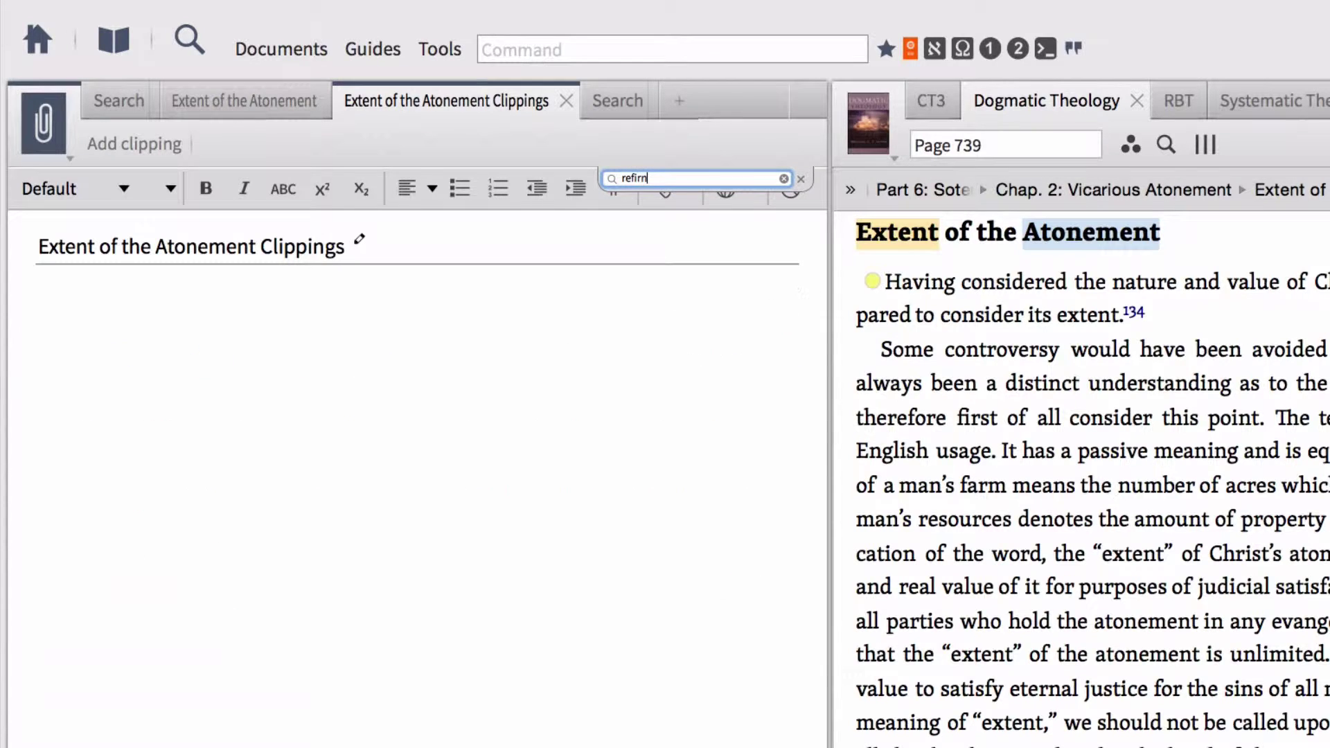
key(BackSpace)
key(BackSpace)
key(BackSpace)
text(orm)
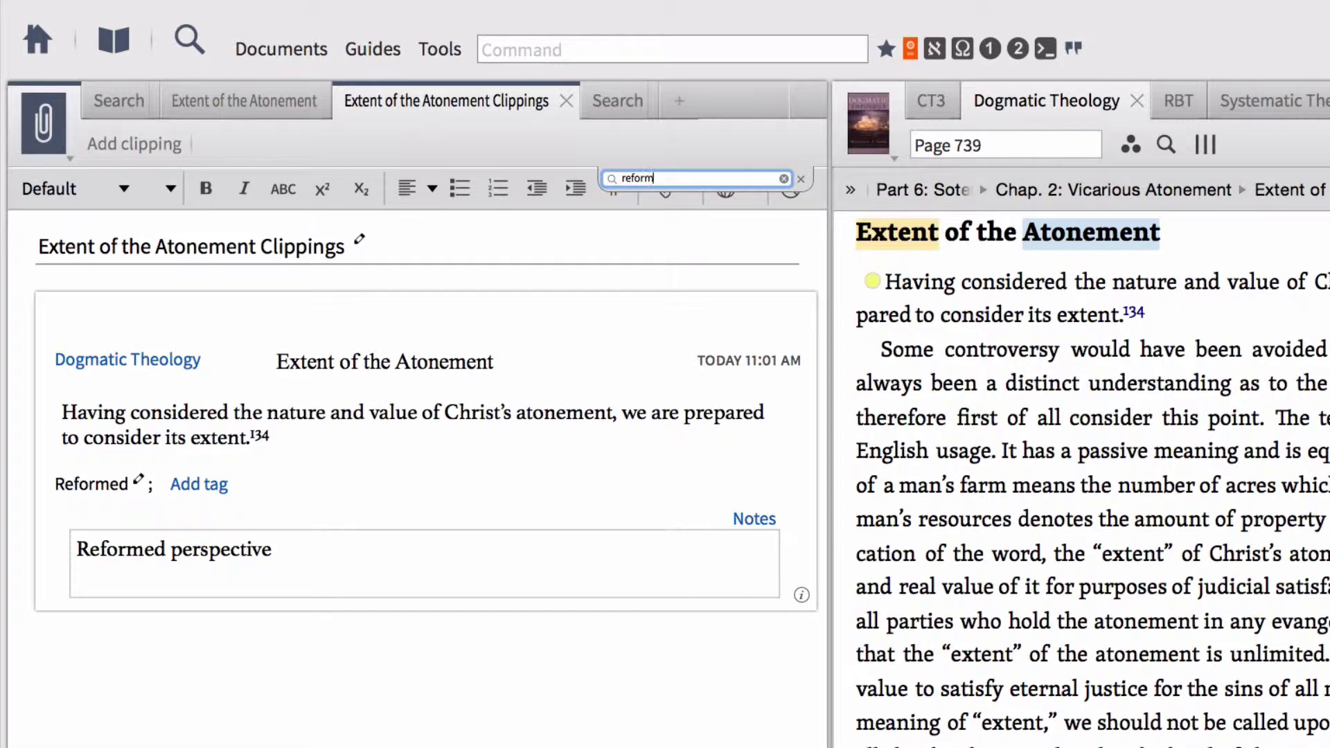
text(ed)
click(785, 179)
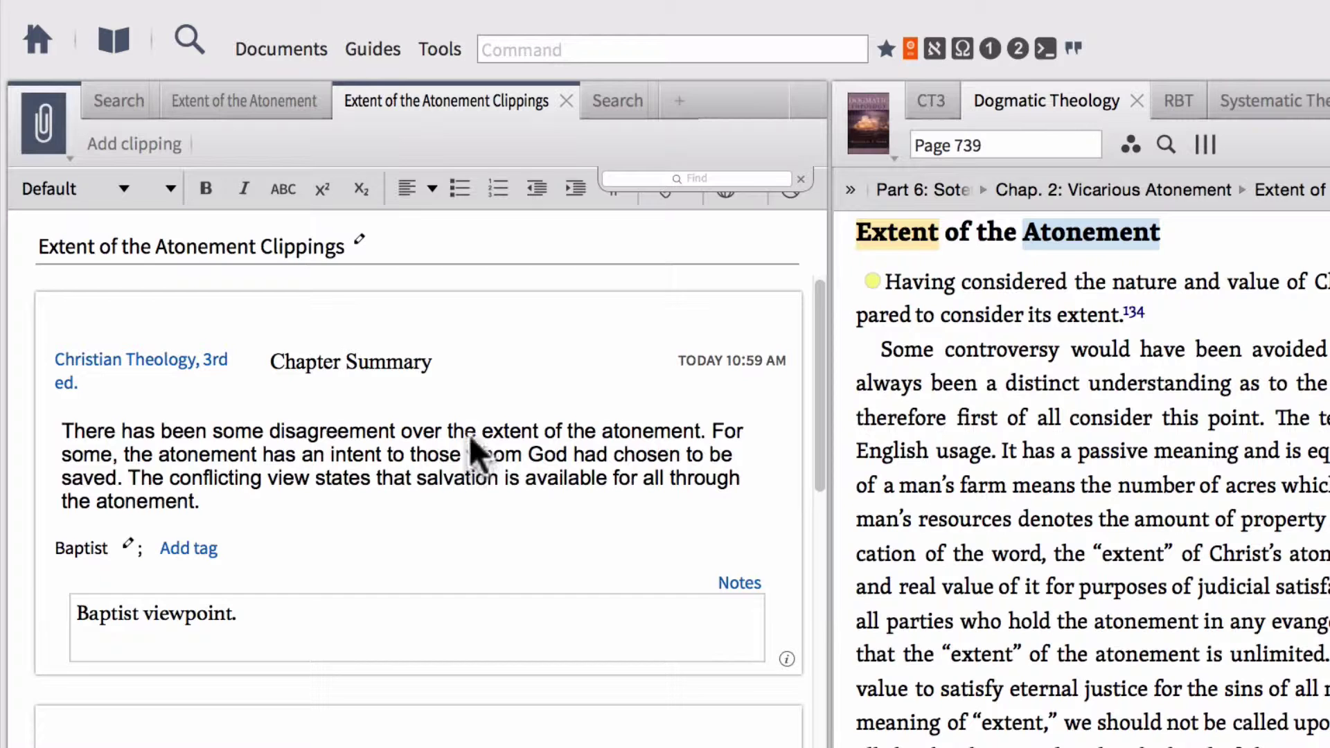
click(611, 103)
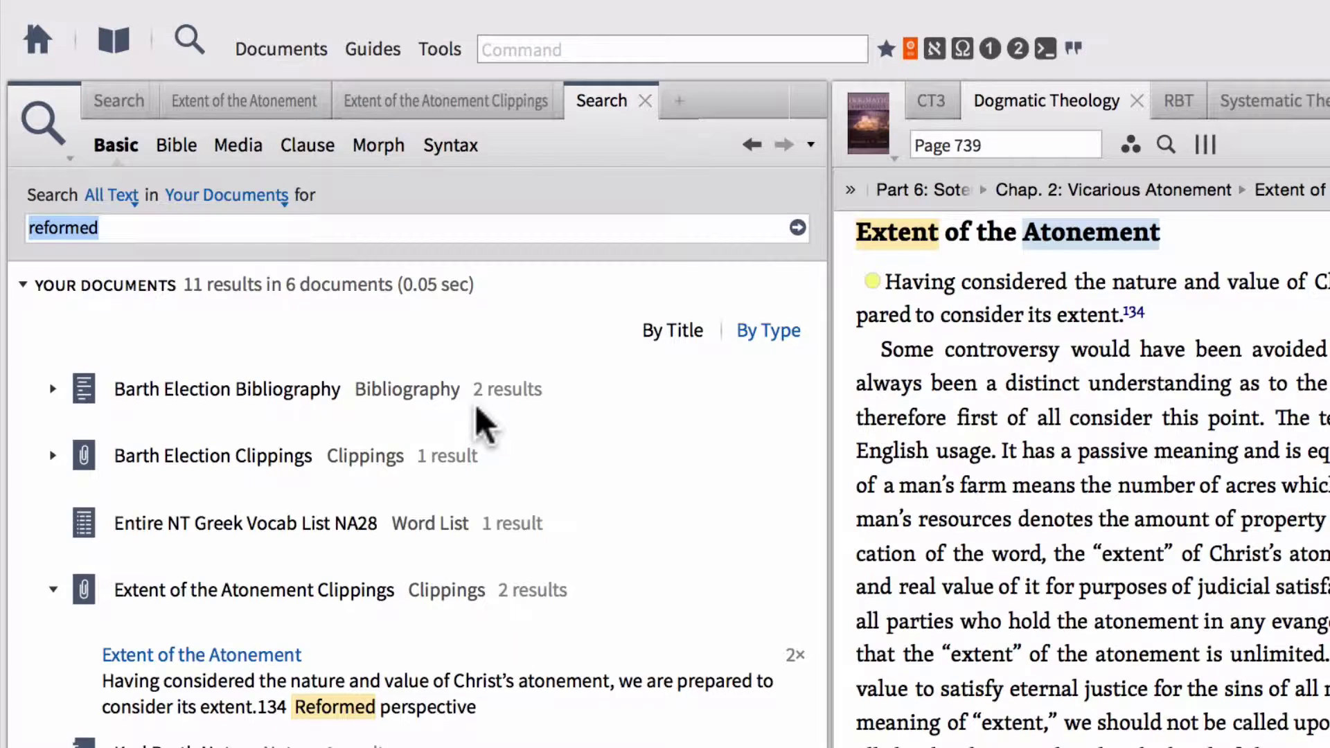
click(446, 104)
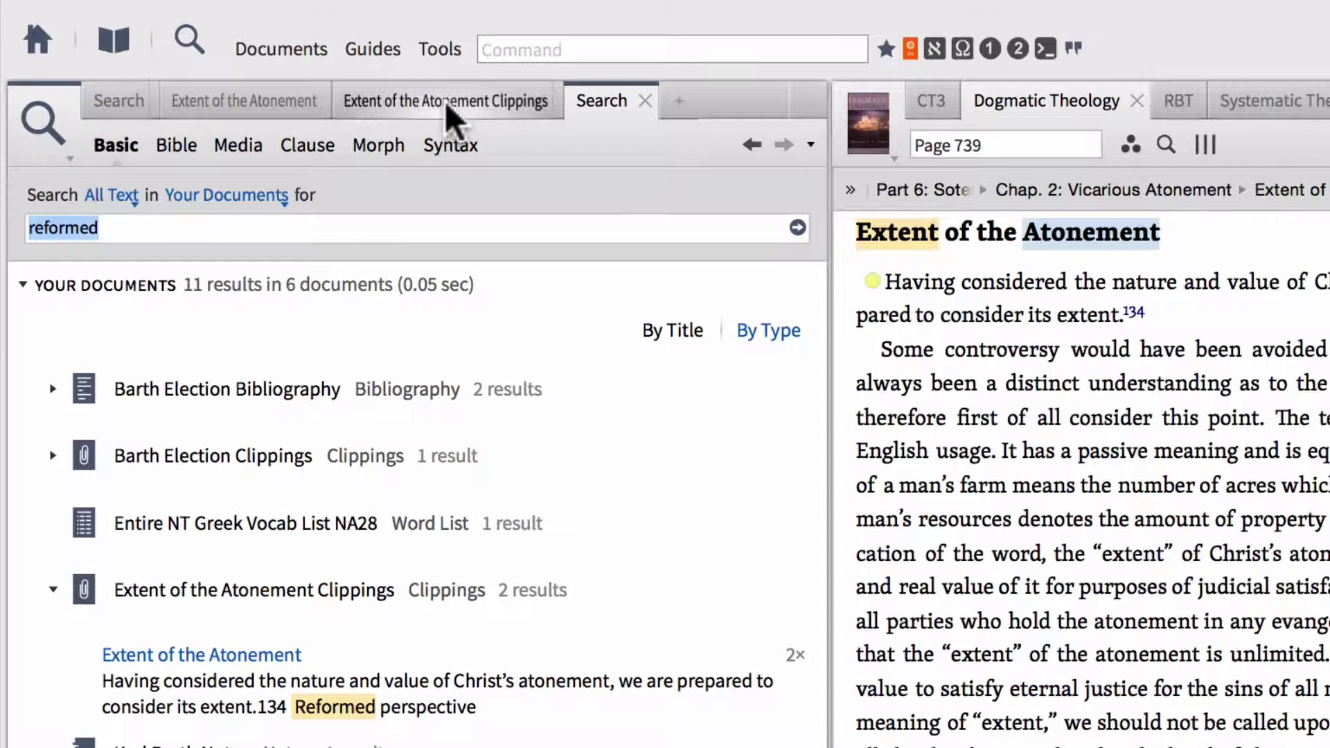